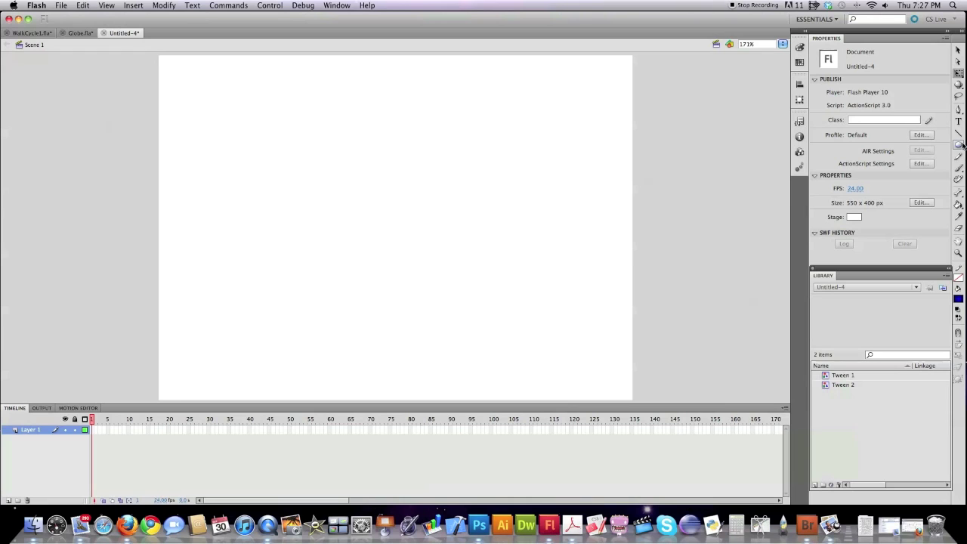
Switch to the Oval Tool to draw on the empty stage.
key("o")
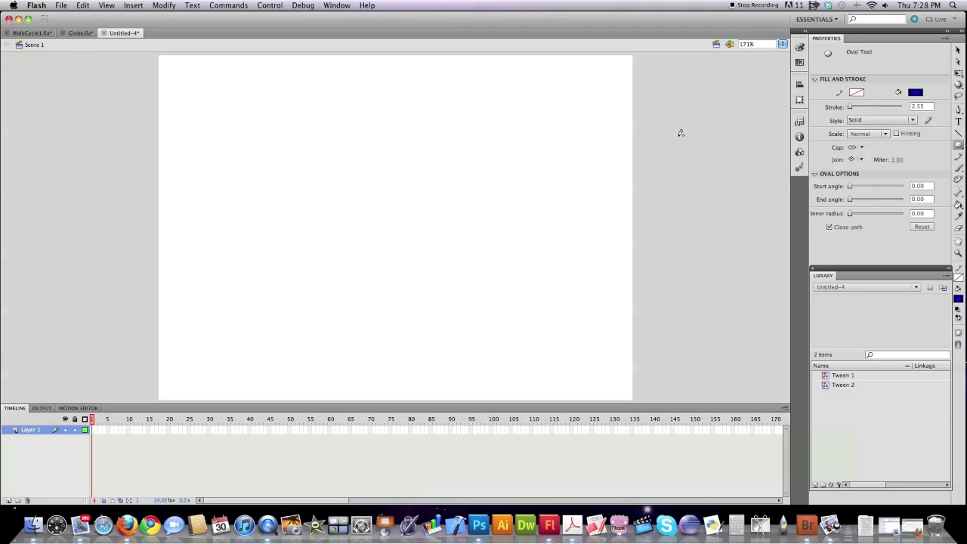
On frame 1 of Layer 1, draw a blue circle near the top of the stage.
left_click(92, 431)
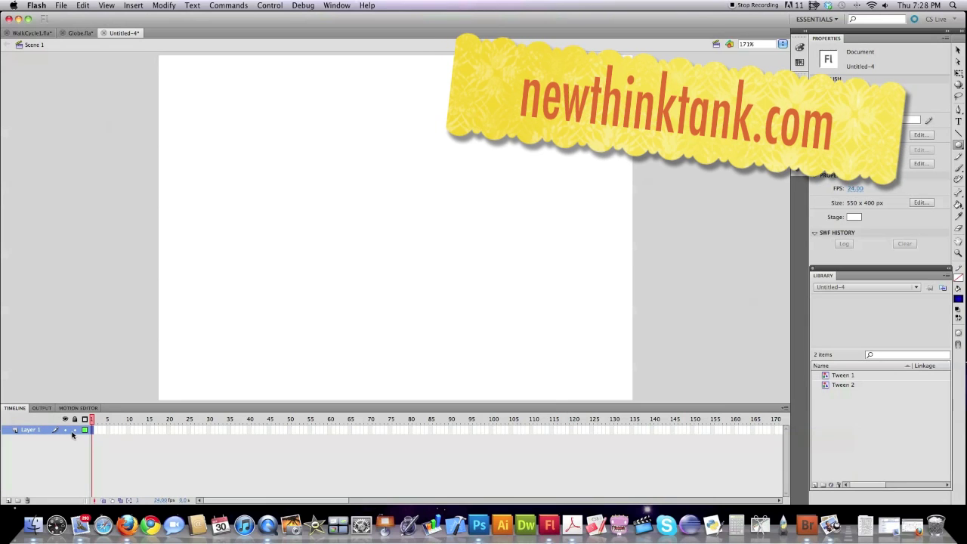
left_click(74, 431)
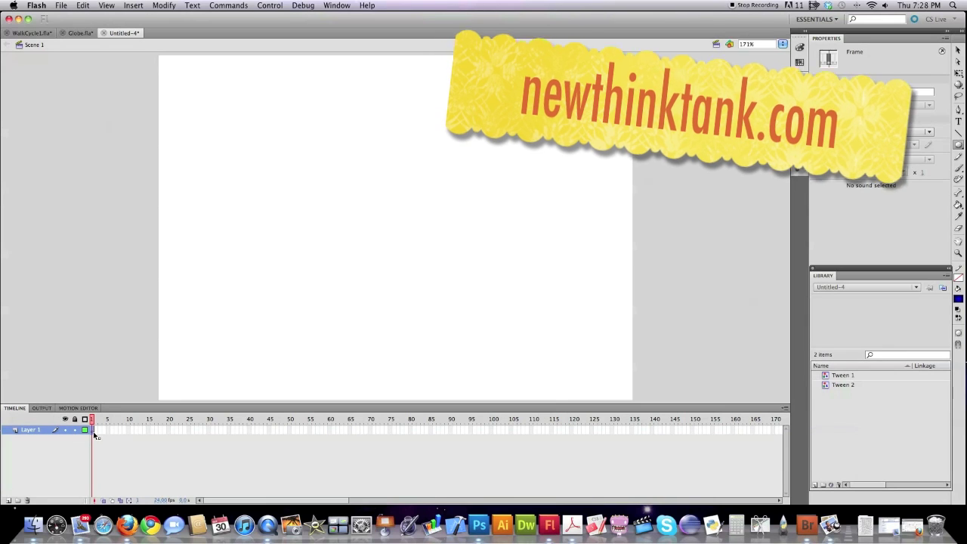
left_click_drag(957, 145, 926, 166)
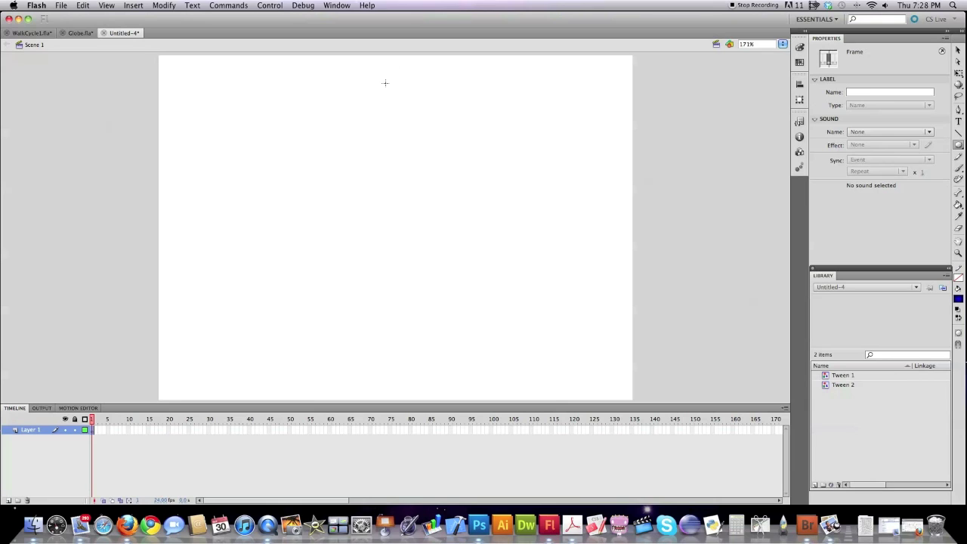
left_click_drag(386, 86, 412, 113)
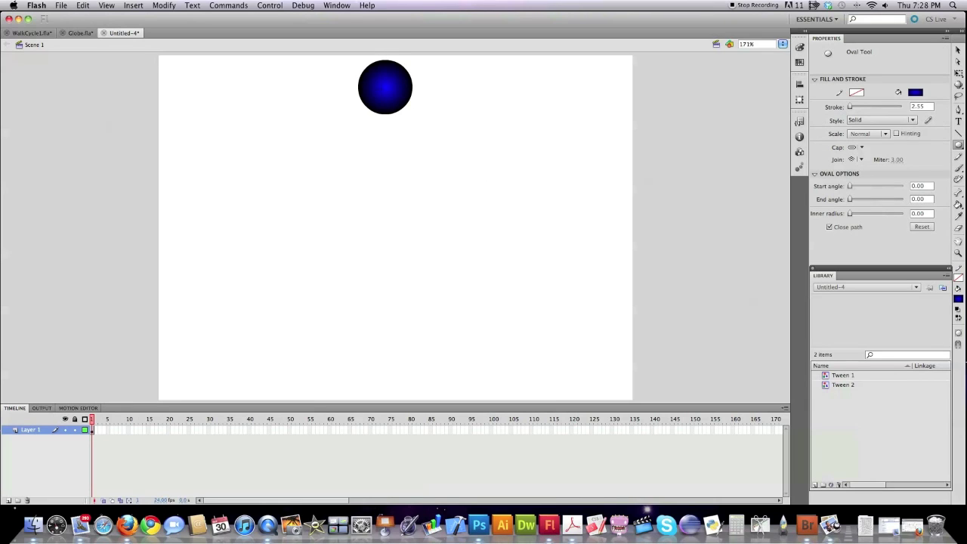
Shift the ball's radial gradient highlight up and to the left.
left_click(958, 73)
left_click(404, 94)
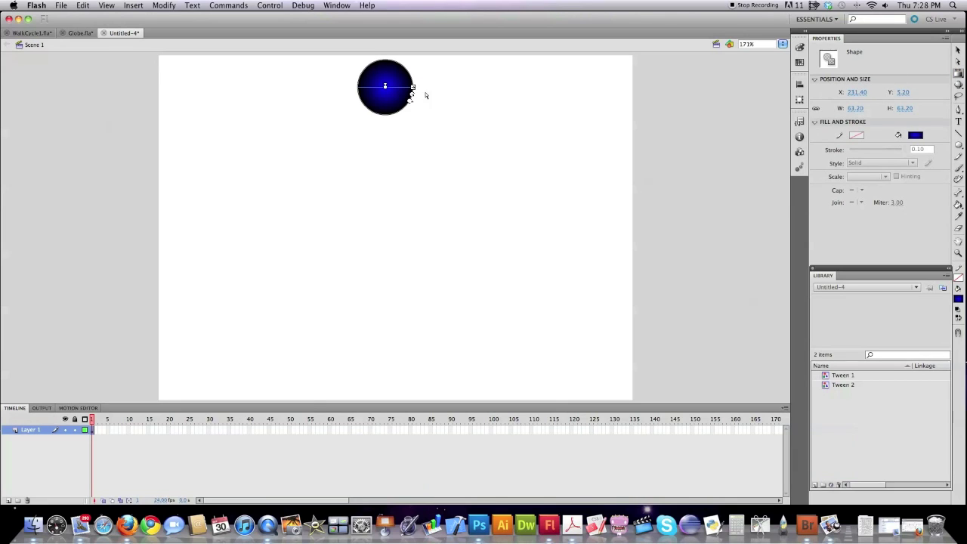
left_click_drag(385, 87, 379, 81)
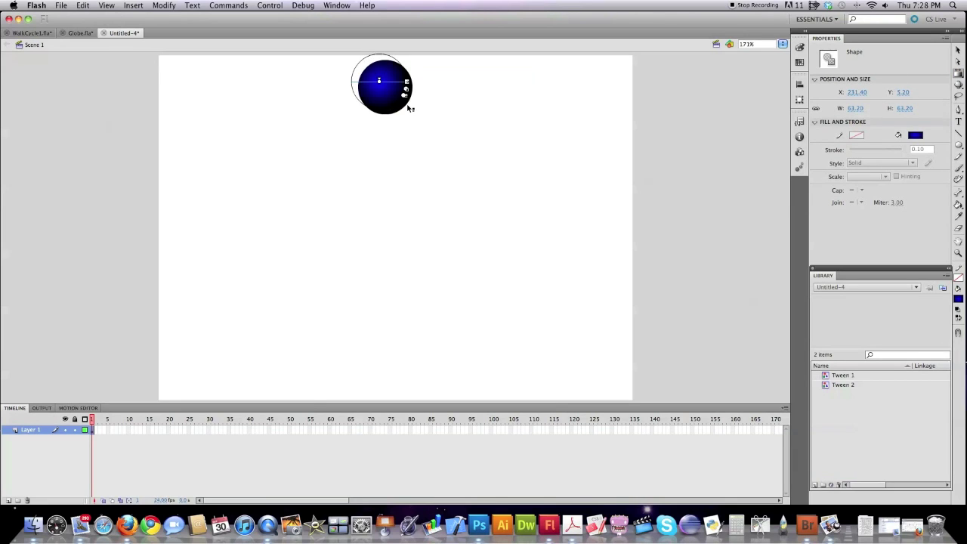
left_click(445, 121)
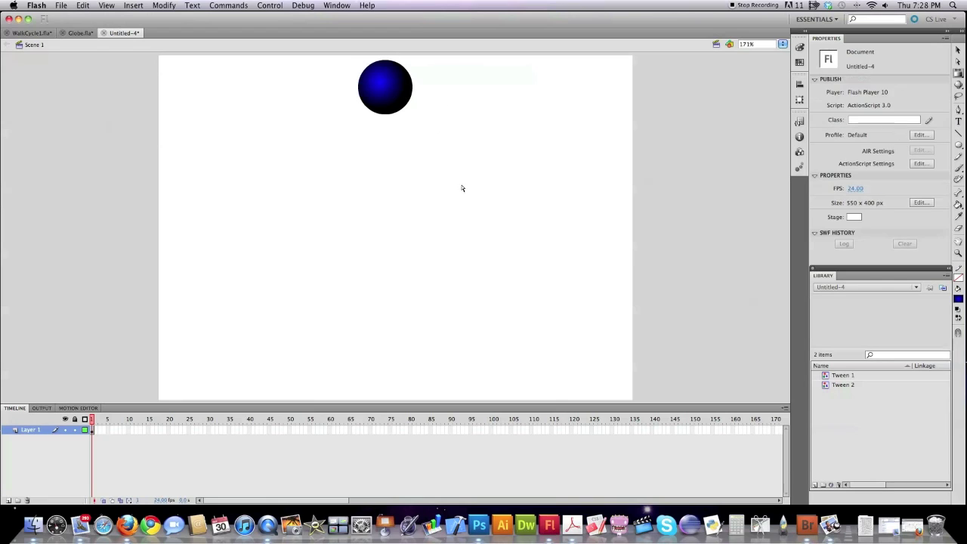
Add a keyframe at frame 30 and move the ball down to the stage bottom.
left_click(209, 430)
key("F5")
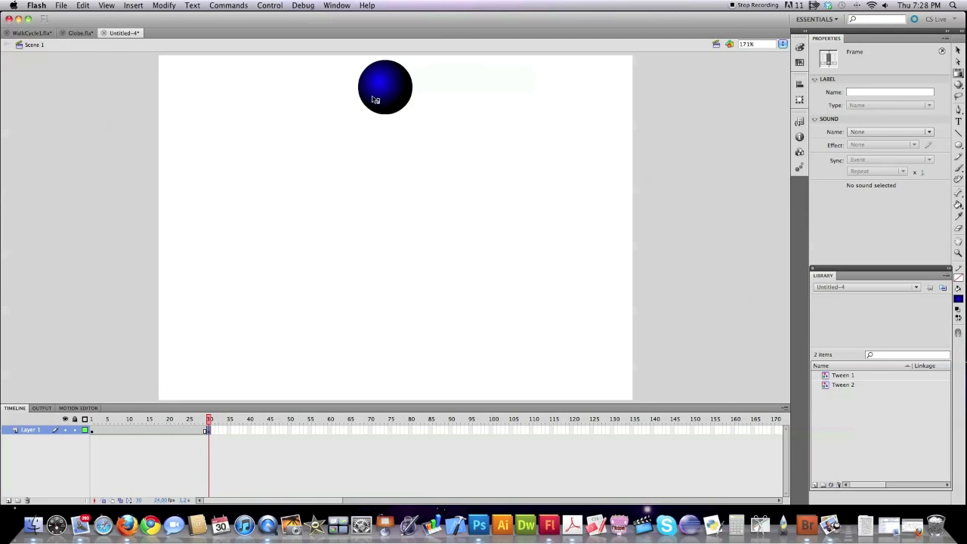
left_click_drag(389, 96, 397, 350)
Show rulers and place a horizontal ground guide along the stage bottom.
left_click(106, 5)
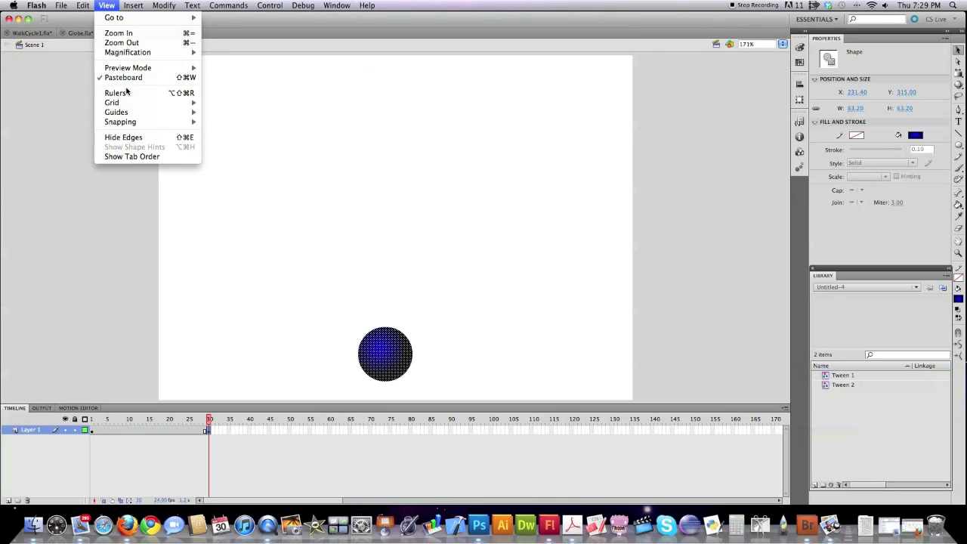
left_click(121, 93)
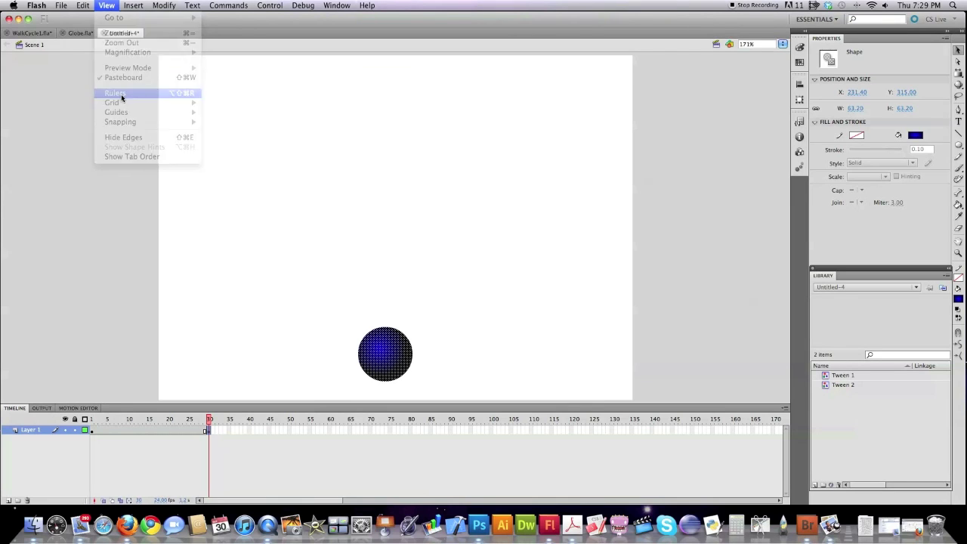
left_click_drag(205, 58, 216, 382)
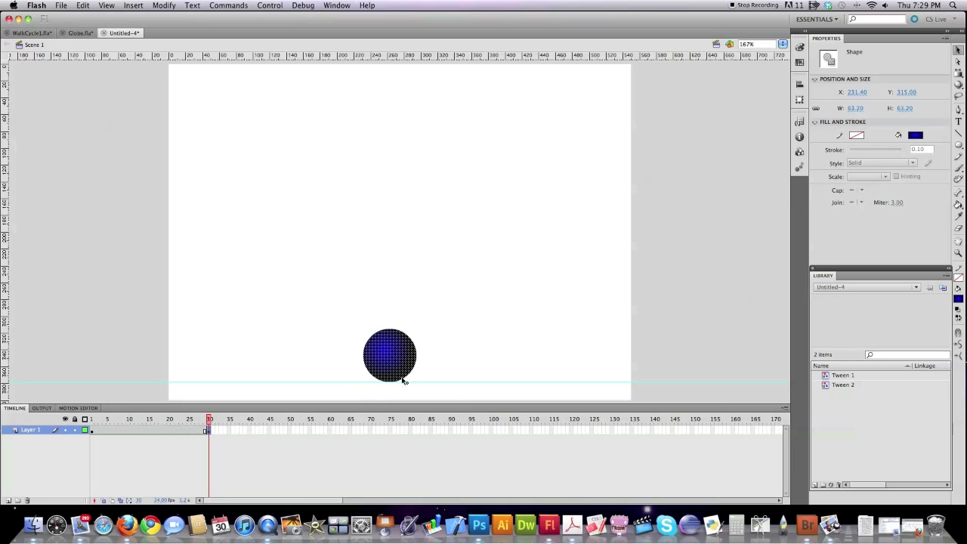
left_click(146, 310)
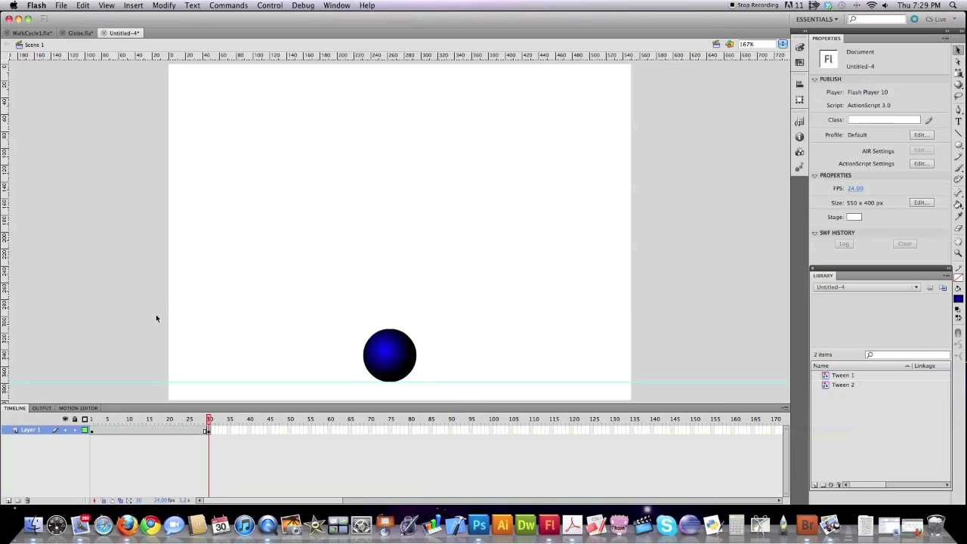
Create a classic tween over frames 1–30 with Ease -100 so the fall accelerates.
left_click(149, 430)
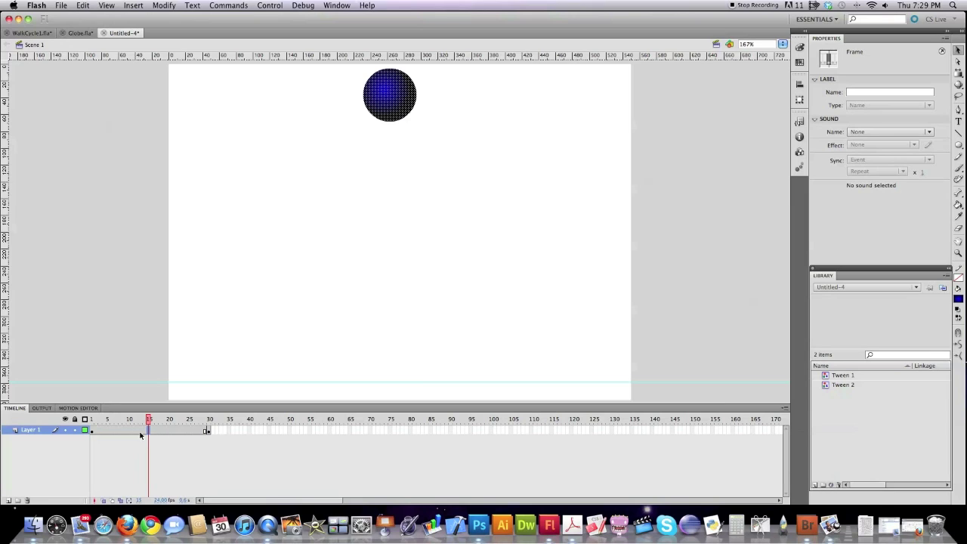
right_click(140, 433)
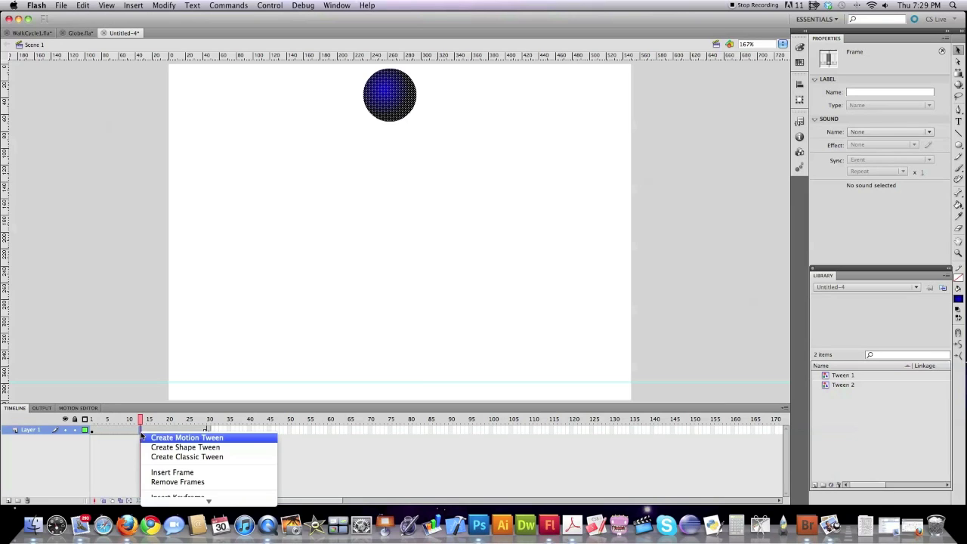
left_click(171, 457)
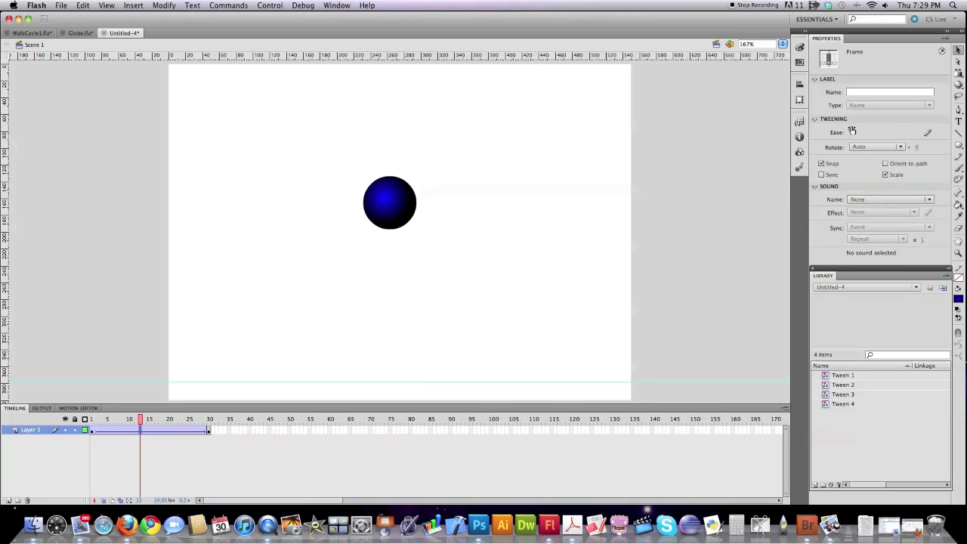
left_click_drag(850, 132, 661, 192)
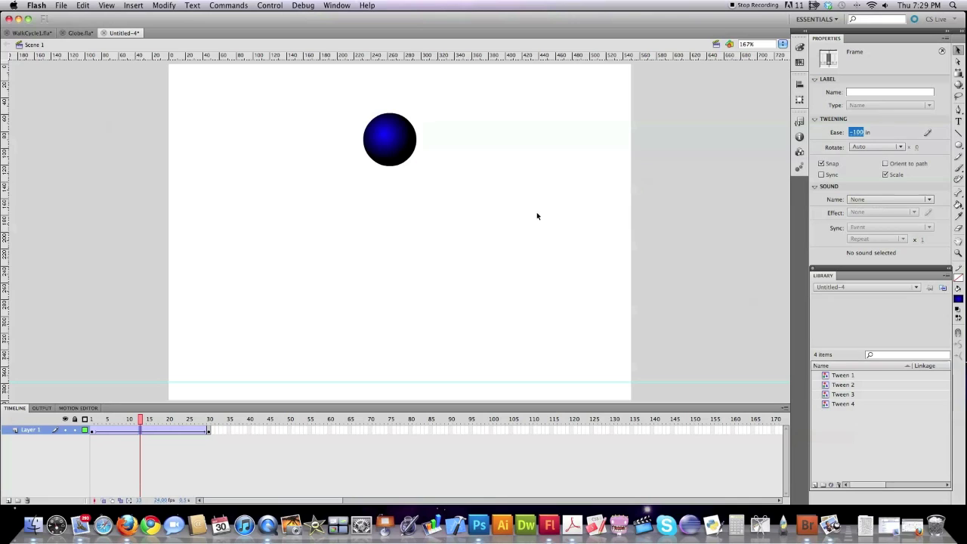
Play the falling animation from the start to preview it.
key("Return")
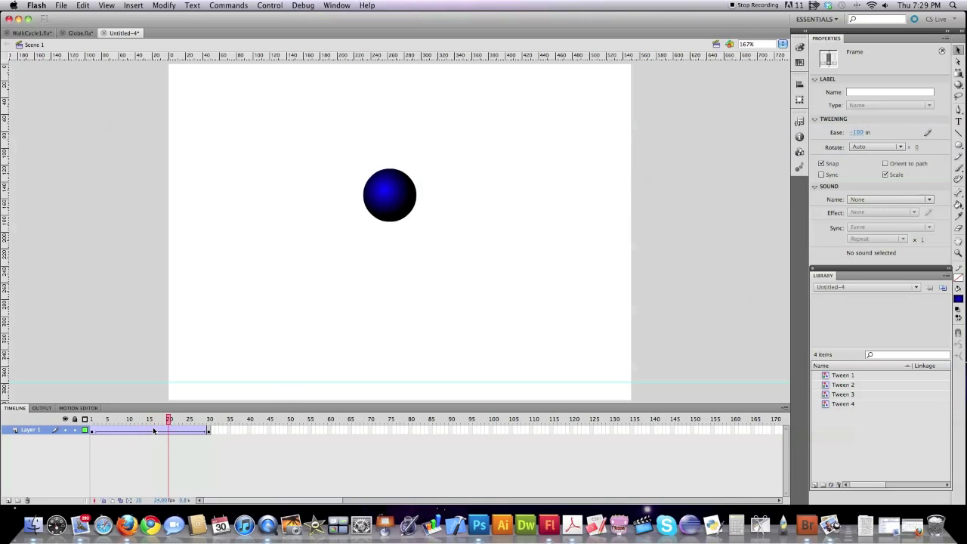
key("Return")
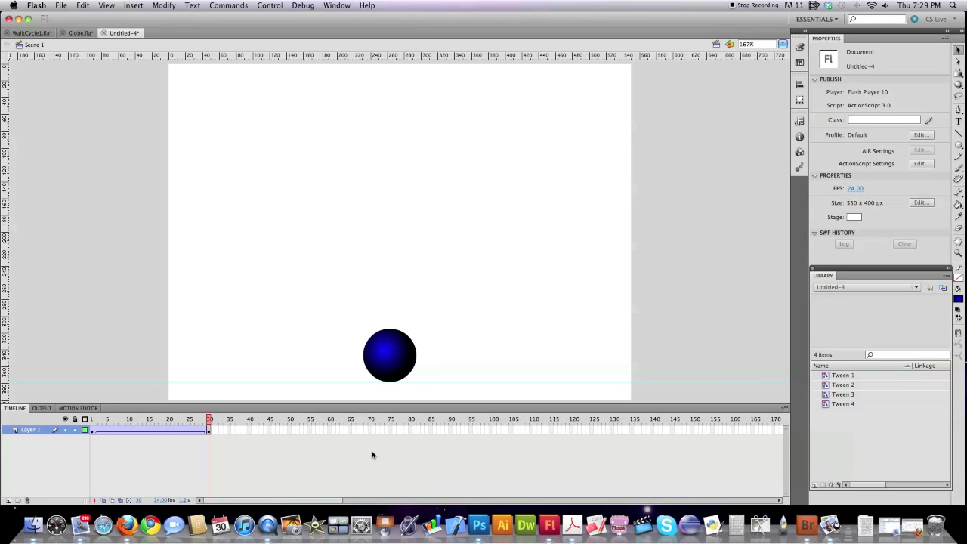
left_click(235, 429)
At frame 37, squash the ball into a wide flat ellipse with Free Transform.
key("F6")
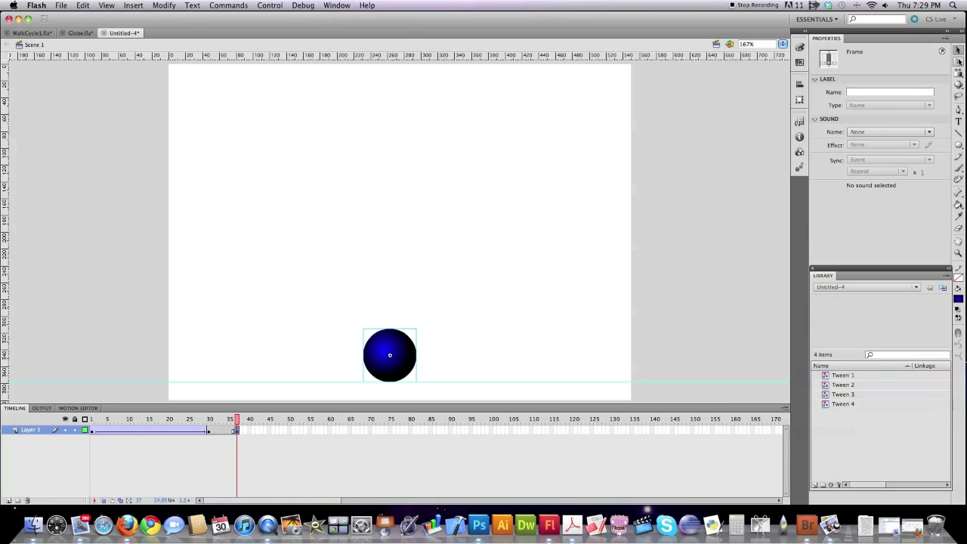
left_click_drag(959, 64, 957, 67)
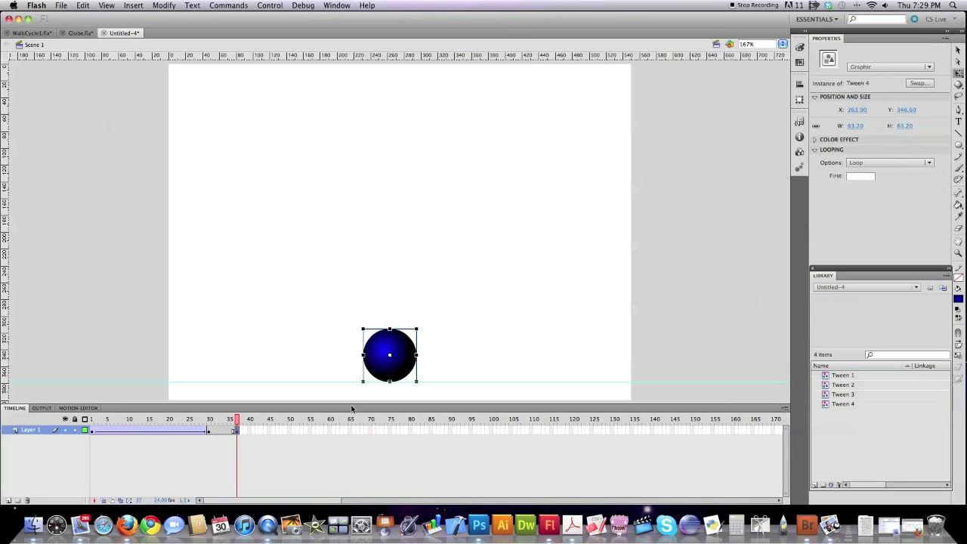
left_click_drag(389, 330, 389, 349)
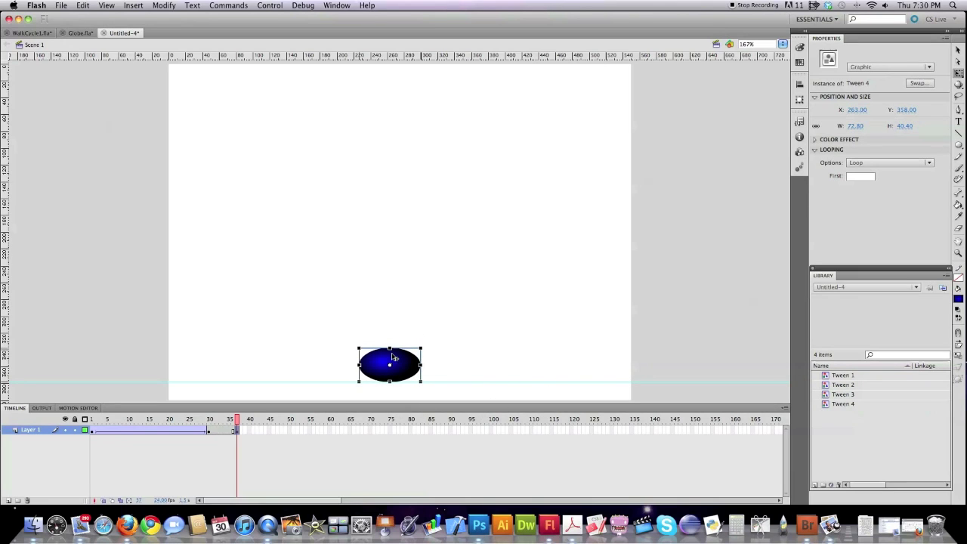
Add a classic tween from frame 30 to 37 with Ease 100.
left_click(220, 434)
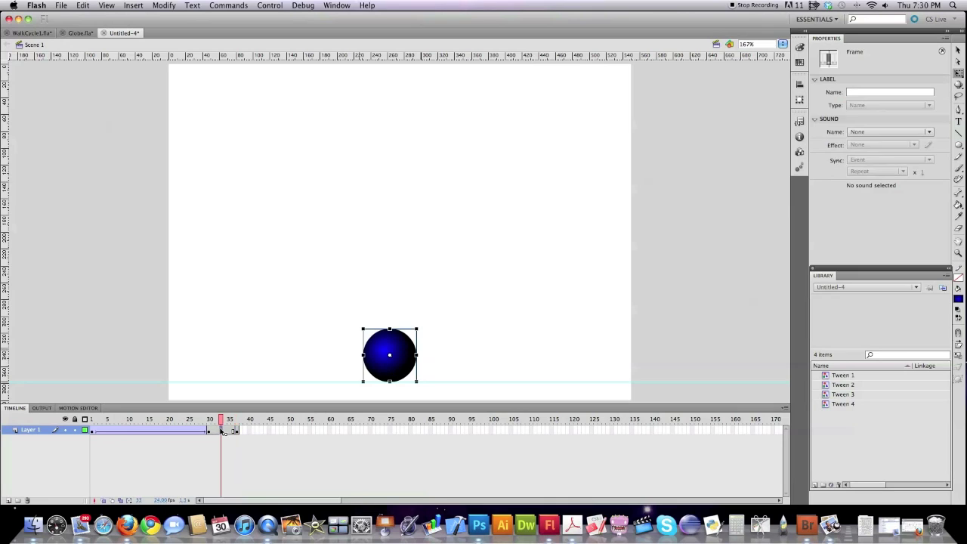
right_click(219, 430)
left_click(249, 451)
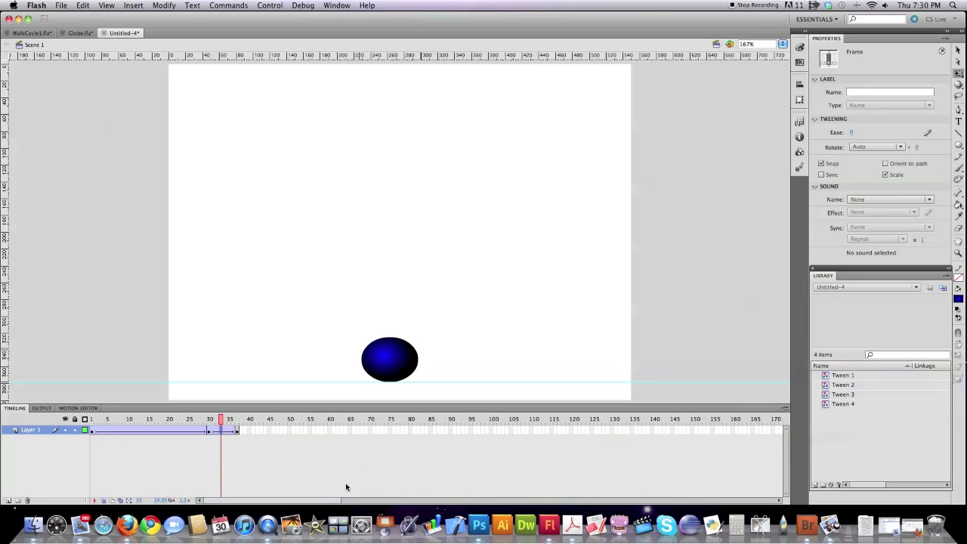
left_click(850, 132)
type("100")
key("Return")
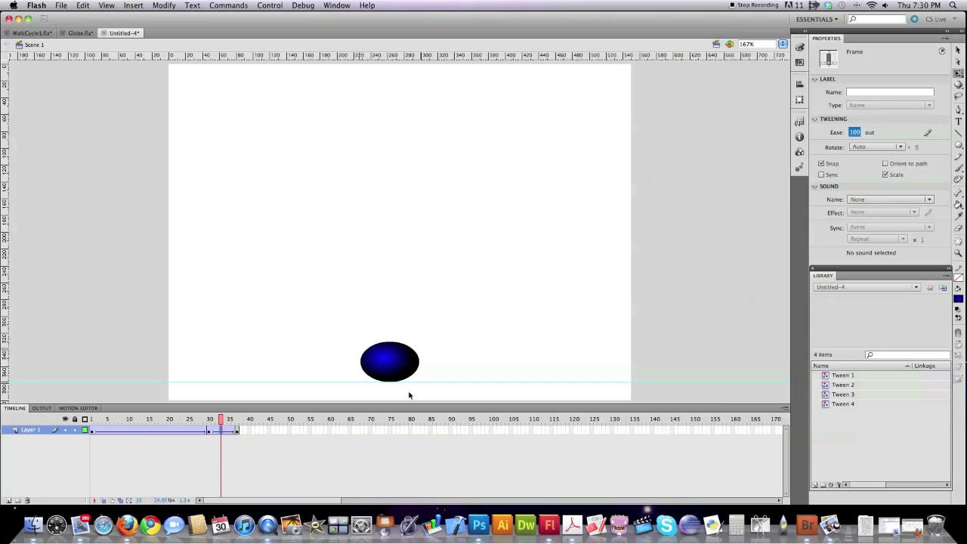
Add a keyframe at frame 45 and scale the ball back to its round shape.
left_click(268, 430)
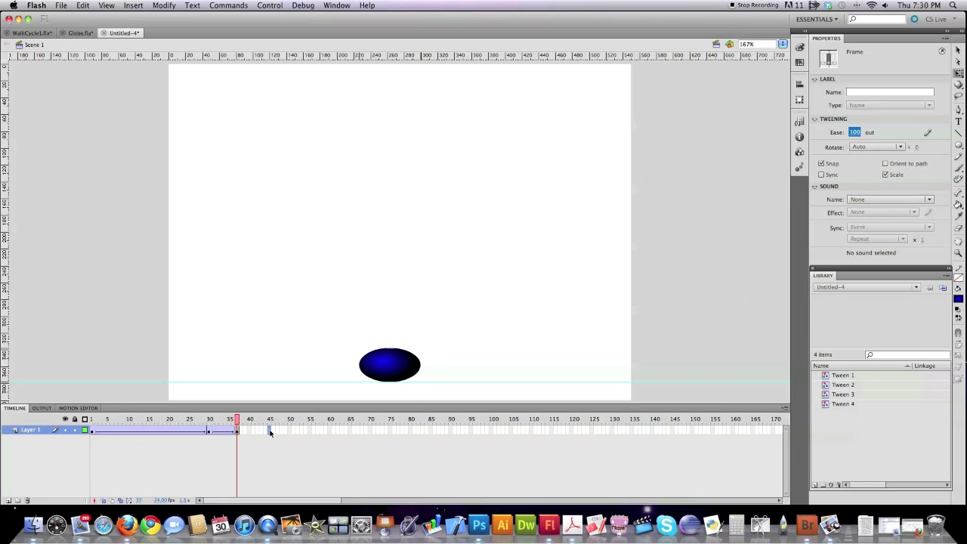
key("F6")
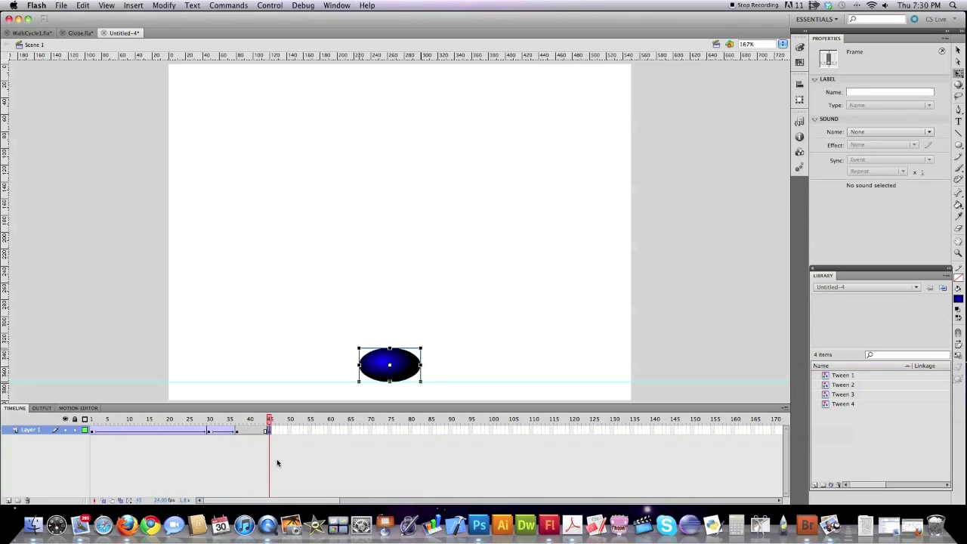
left_click(389, 347)
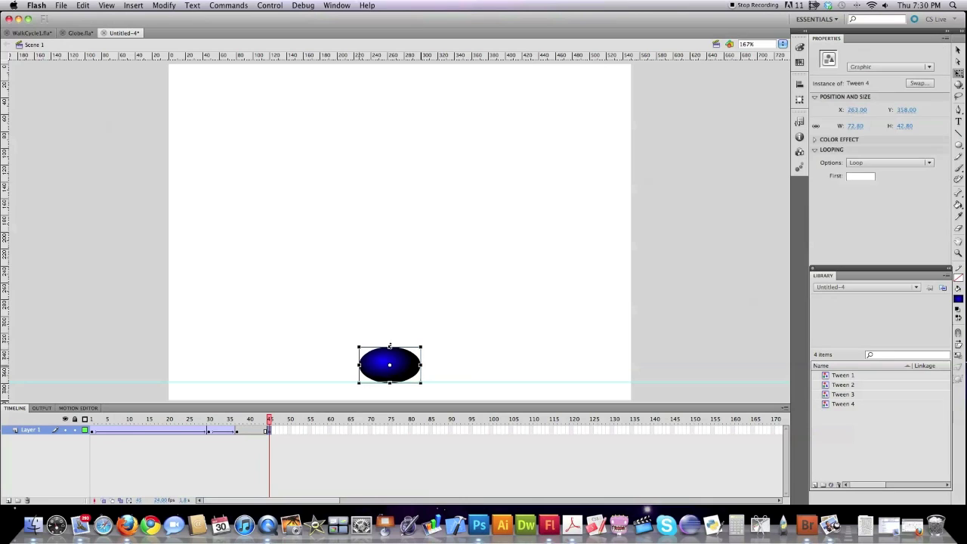
left_click_drag(390, 346, 390, 332)
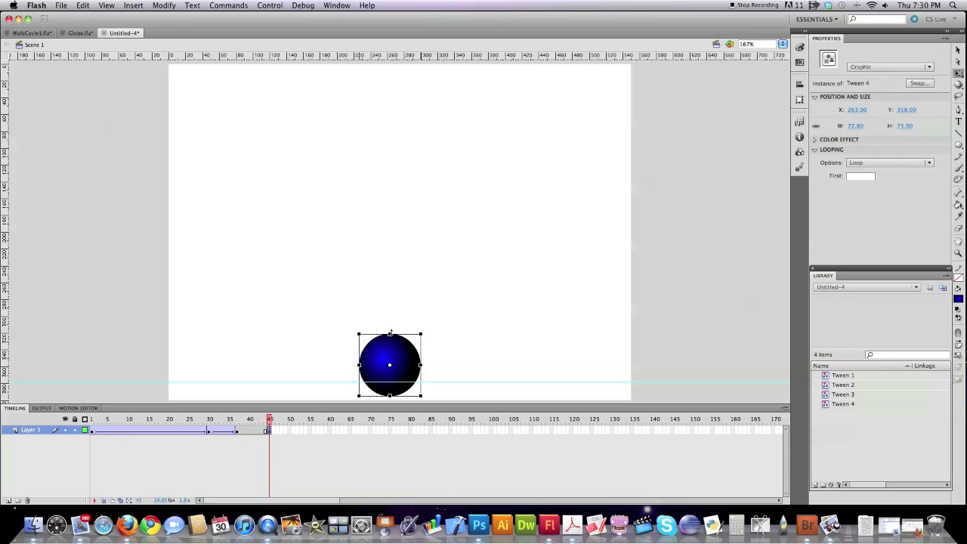
left_click_drag(420, 395, 418, 382)
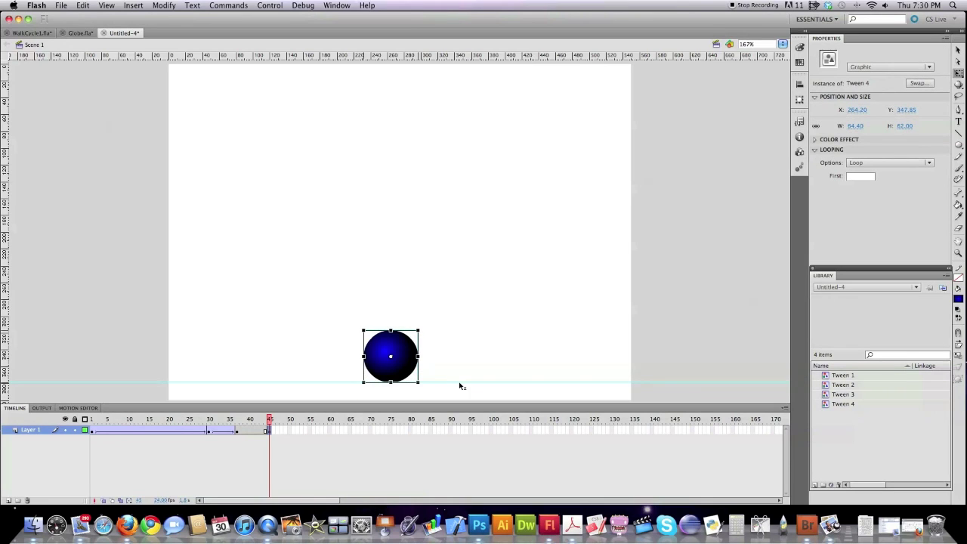
right_click(253, 429)
Classic-tween the ball between frames 41 and 45 with Ease -100.
left_click(302, 454)
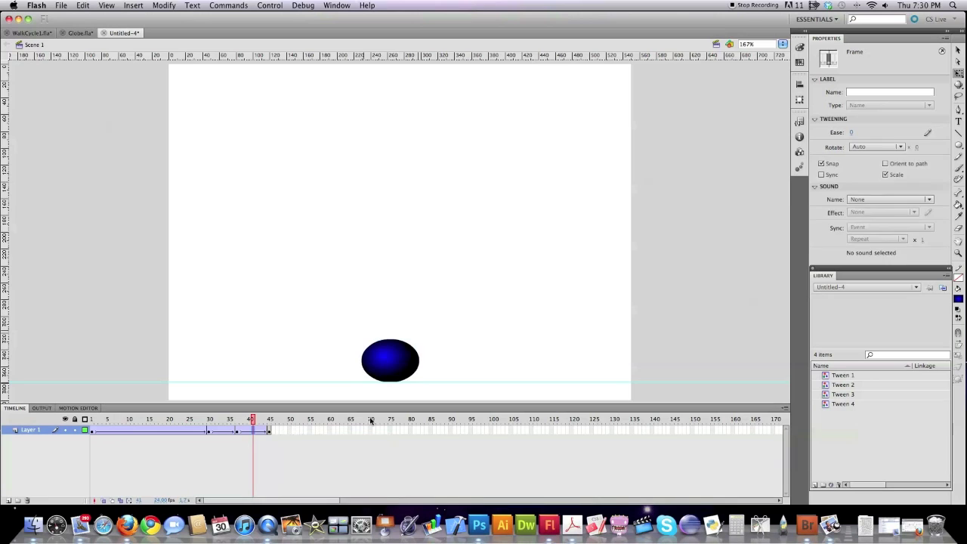
key("Return")
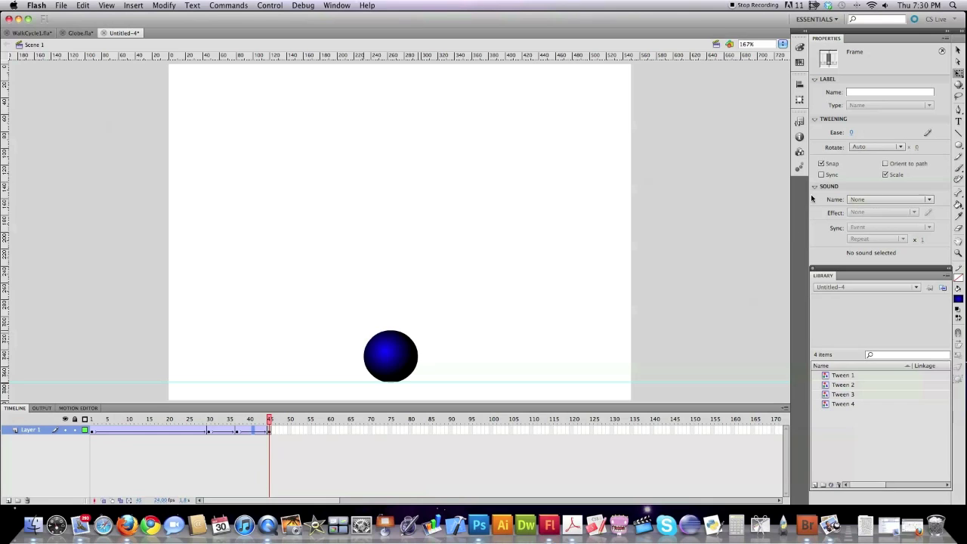
left_click_drag(851, 134, 741, 192)
left_click(654, 341)
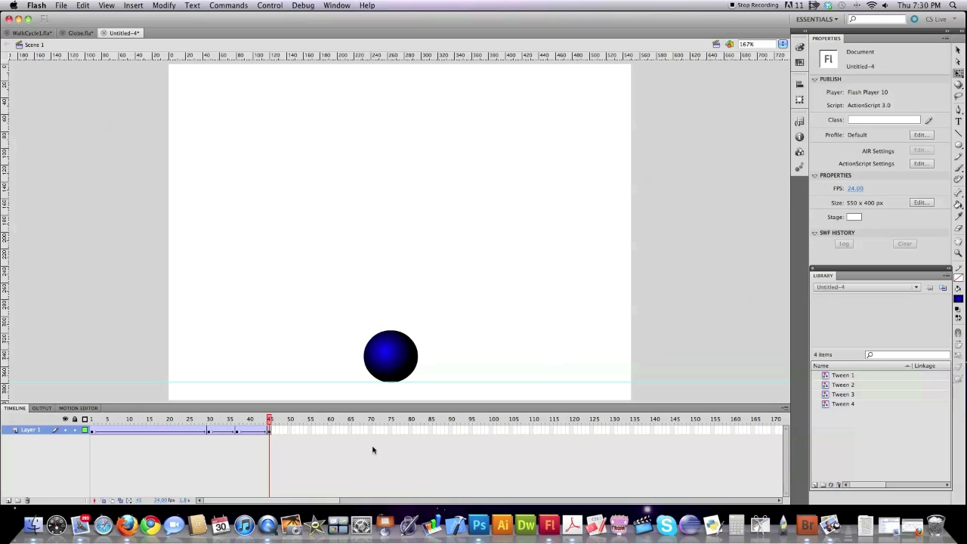
Keyframe frame 75 with the ball near the top, tween 45–75 with Ease 100, and preview.
left_click(390, 430)
key("F6")
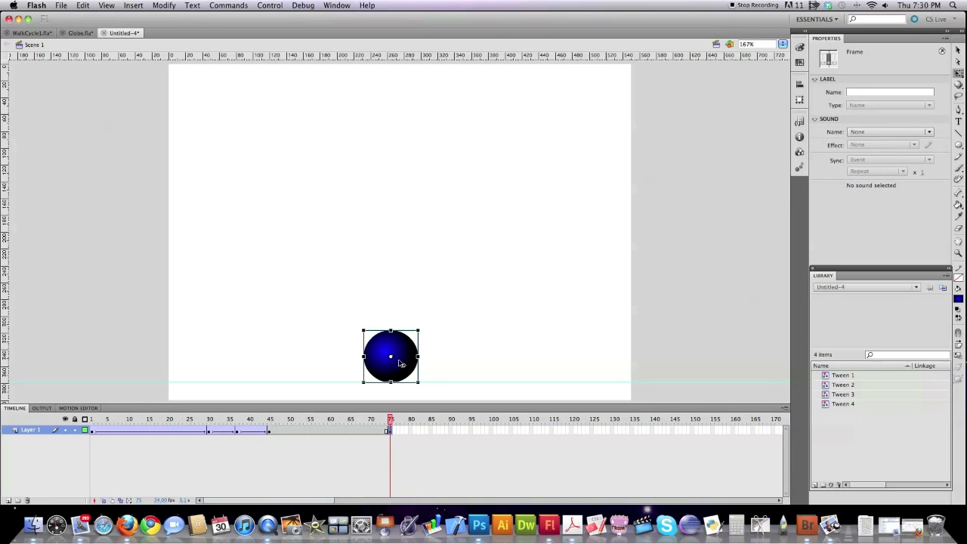
left_click_drag(400, 363, 424, 163)
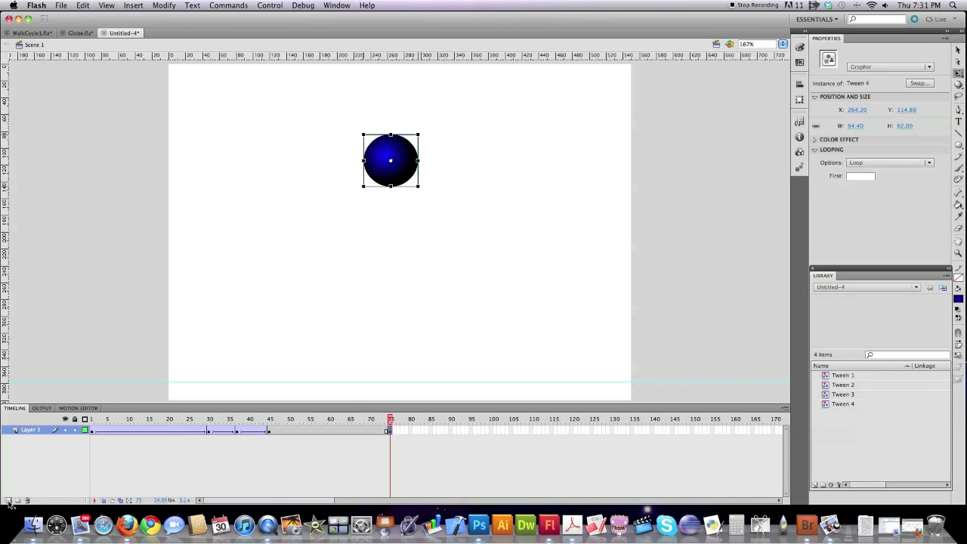
right_click(312, 430)
left_click(415, 445)
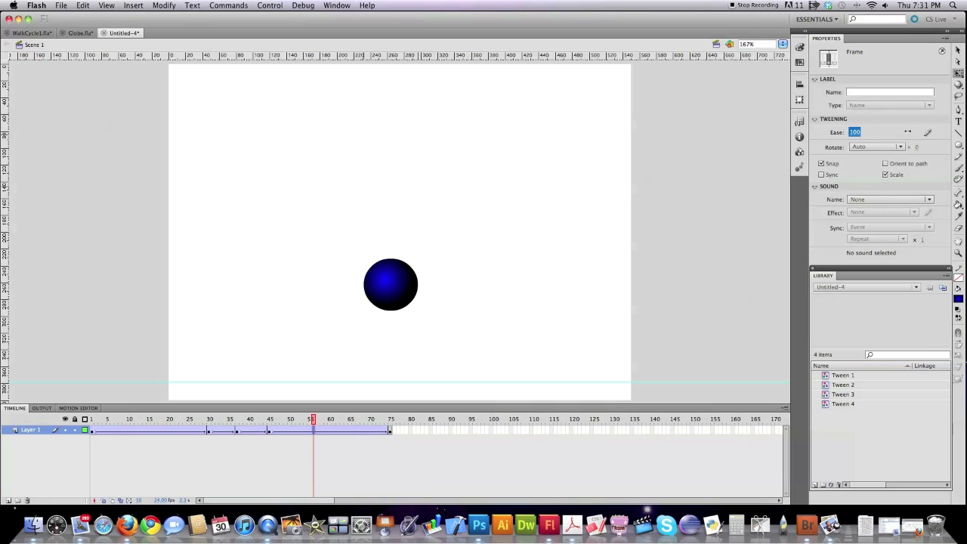
left_click(649, 261)
key("Return")
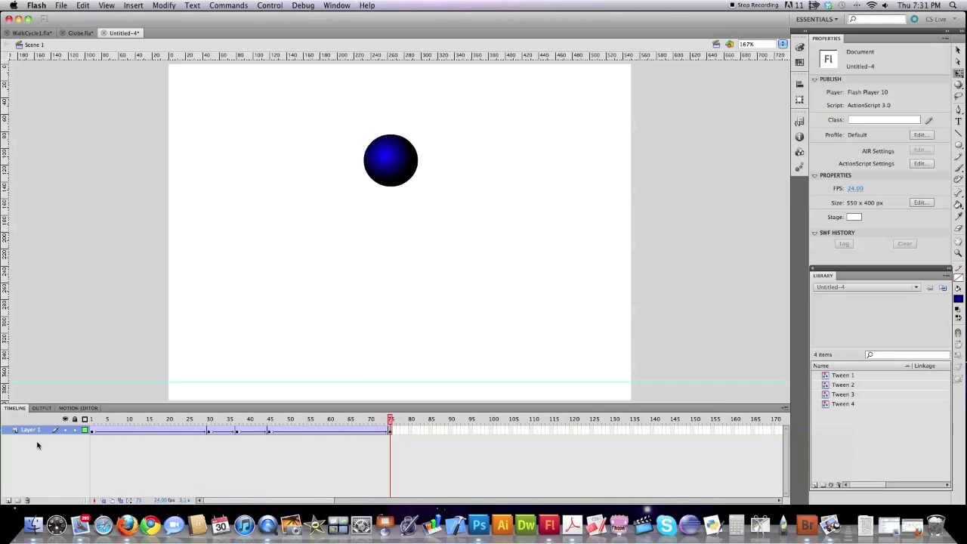
Add a new layer below Layer 1 and draw a wide flat ellipse at the stage bottom.
left_click(8, 500)
left_click_drag(36, 430, 35, 445)
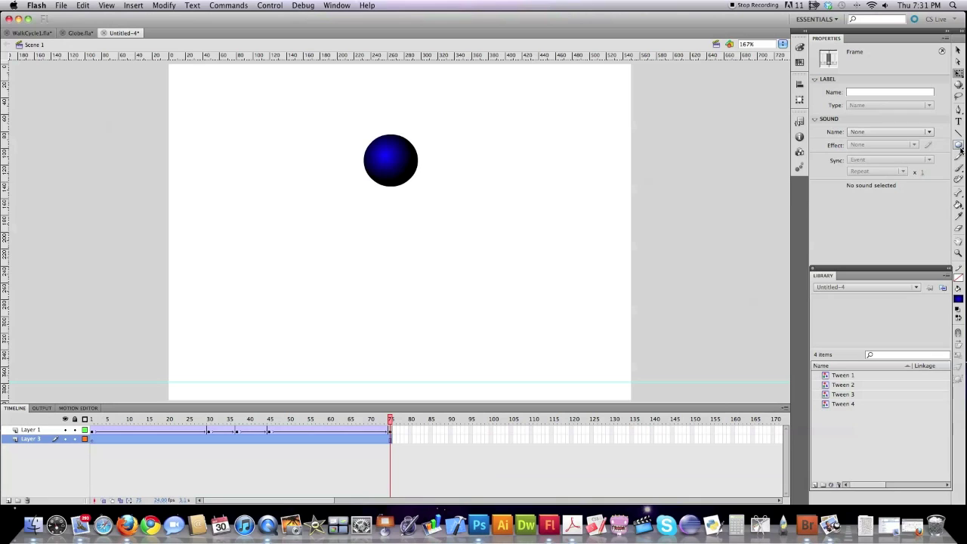
left_click(90, 439)
left_click(958, 145)
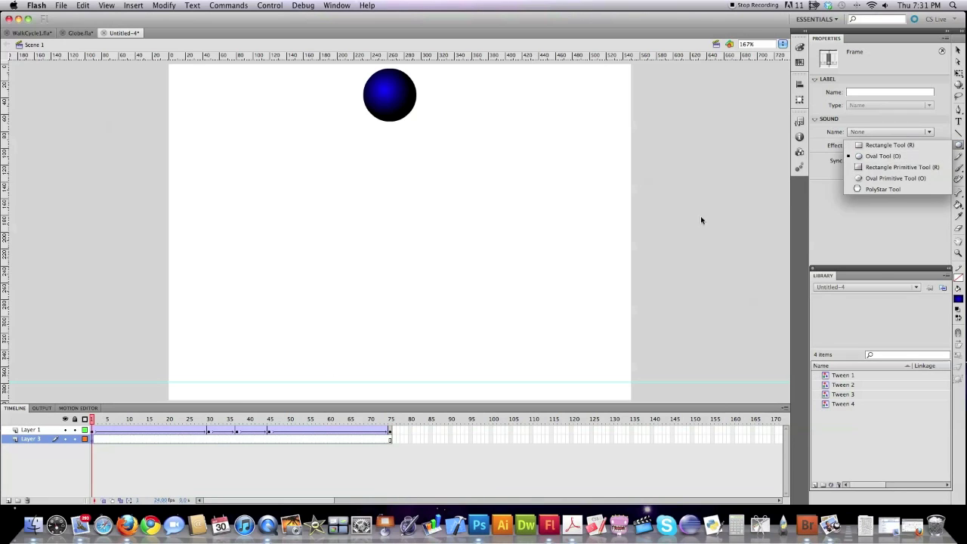
left_click(899, 159)
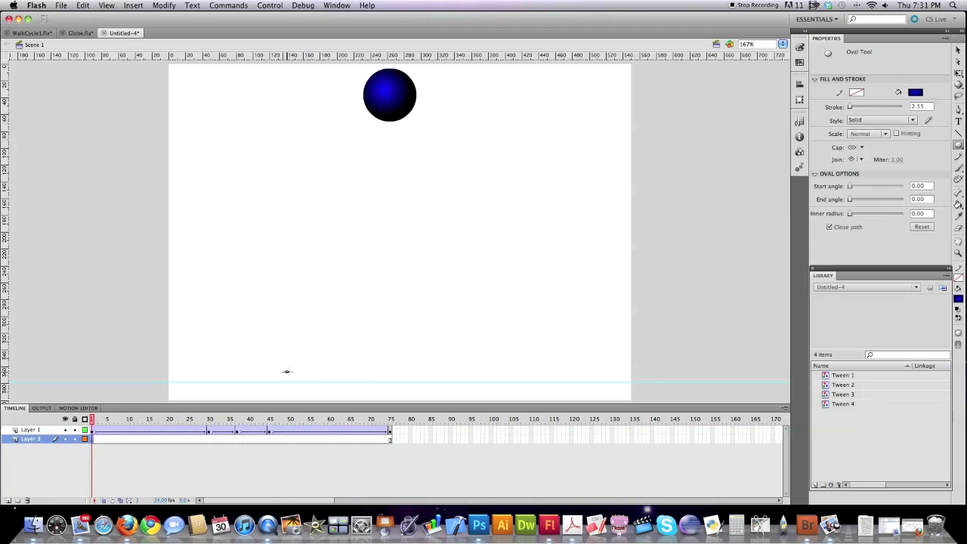
left_click_drag(287, 371, 498, 380)
Fill the shadow ellipse white and add a keyframe at frame 30 on its layer.
left_click(914, 92)
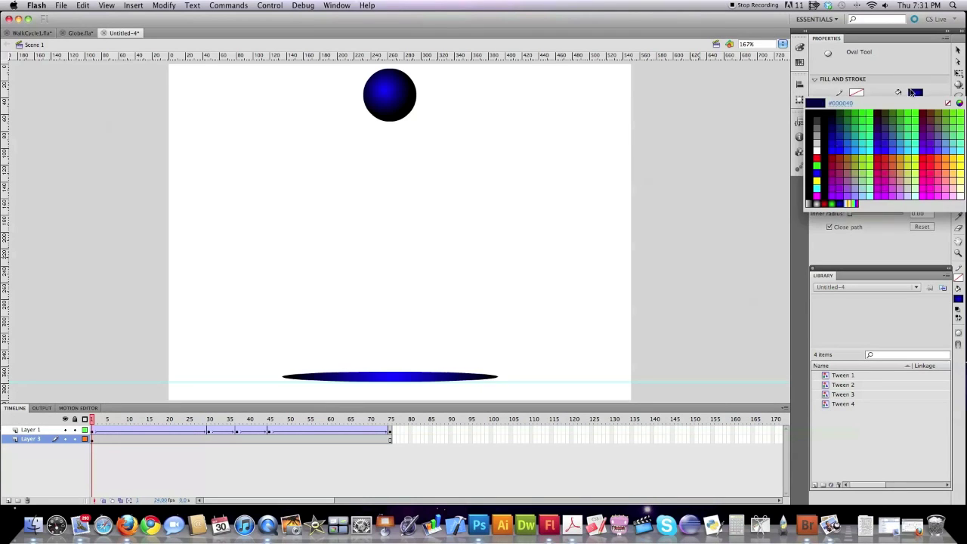
left_click(816, 150)
left_click(958, 206)
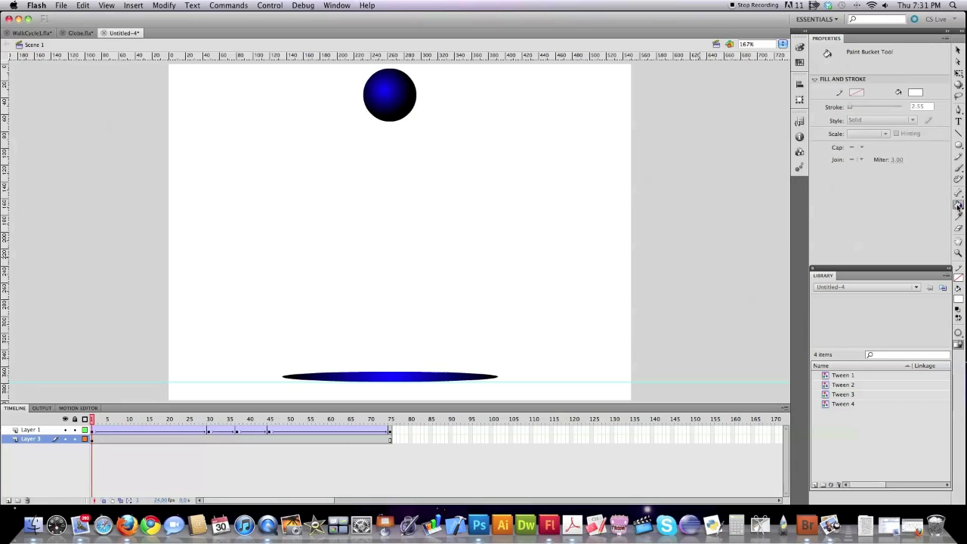
left_click(432, 373)
left_click(957, 51)
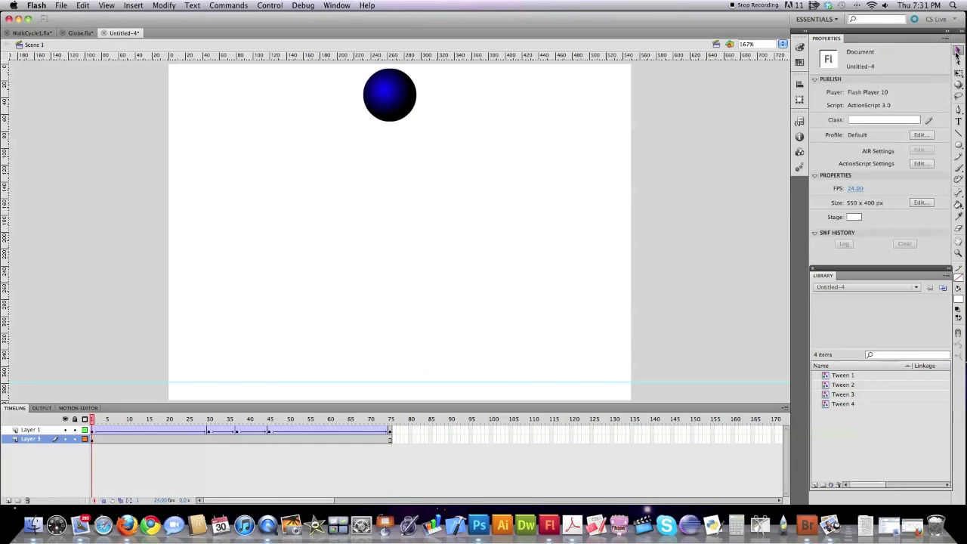
left_click(431, 378)
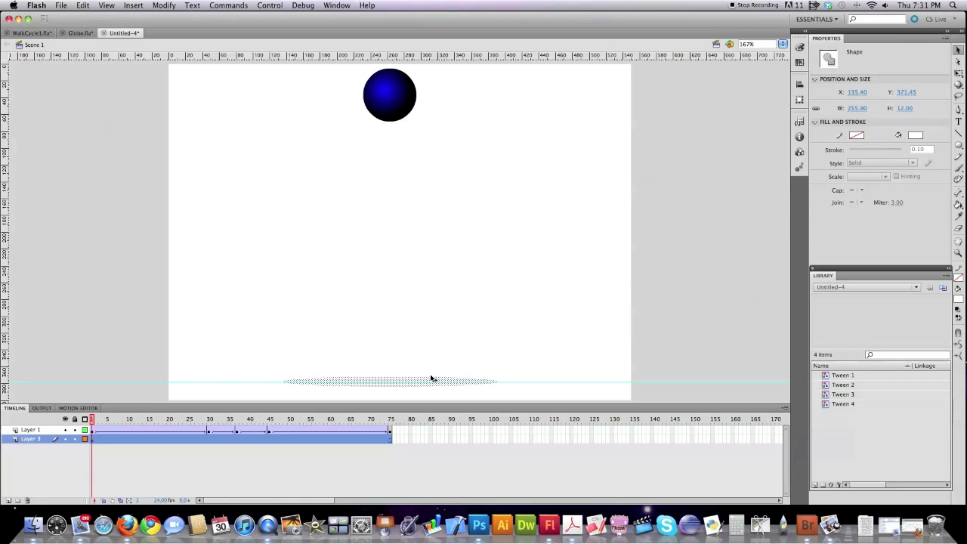
left_click(209, 439)
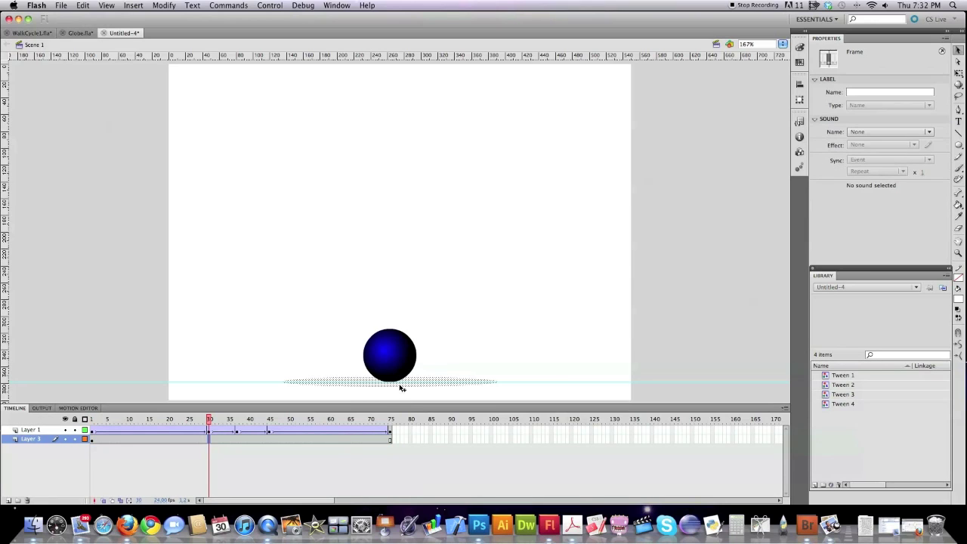
key("F6")
At frame 30, narrow the shadow to about 50 px under the ball and colour it grey.
left_click(423, 383)
left_click(958, 73)
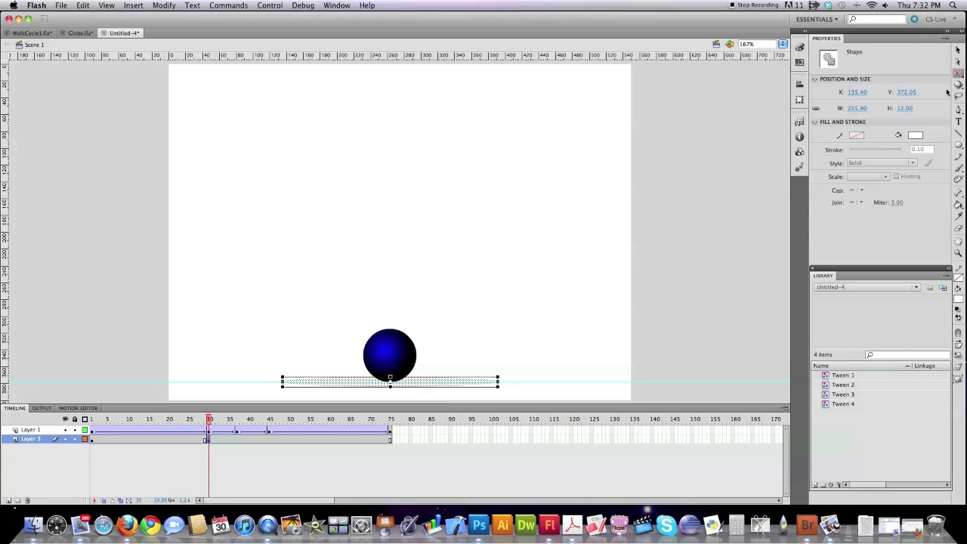
left_click_drag(496, 382, 412, 383)
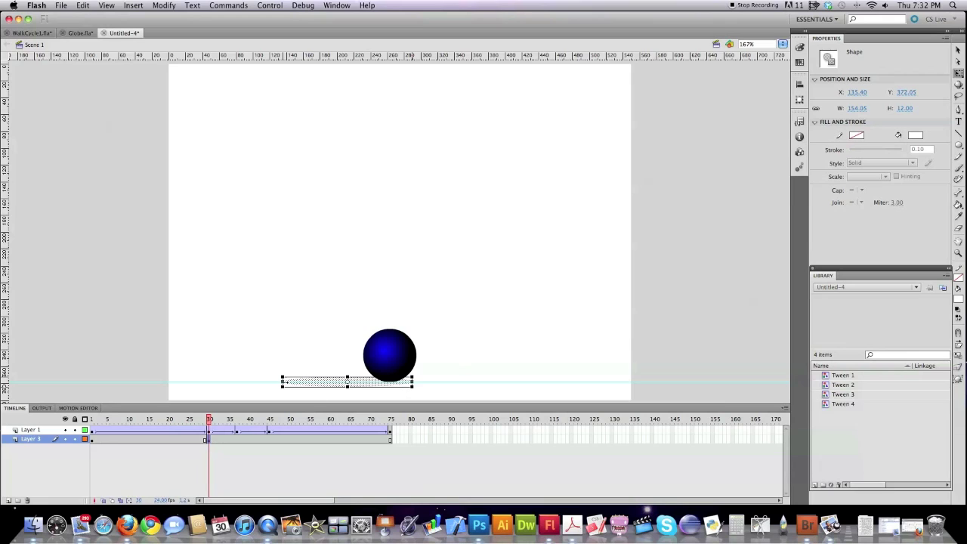
left_click_drag(282, 382, 368, 382)
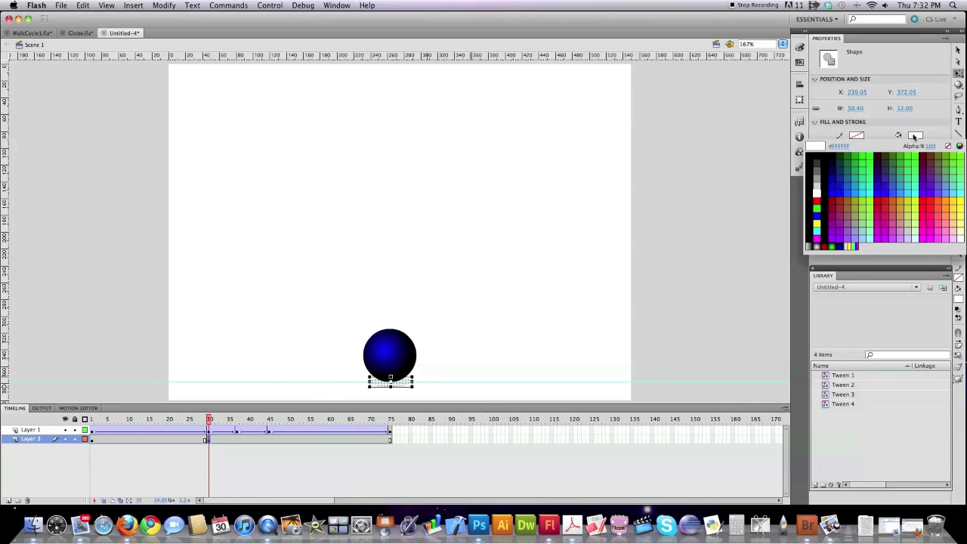
left_click(915, 135)
left_click(817, 176)
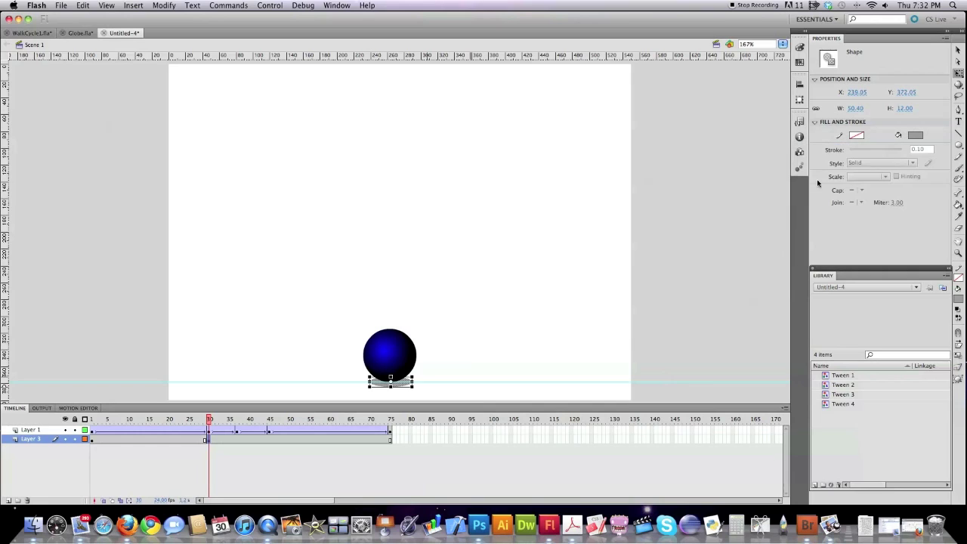
left_click(269, 438)
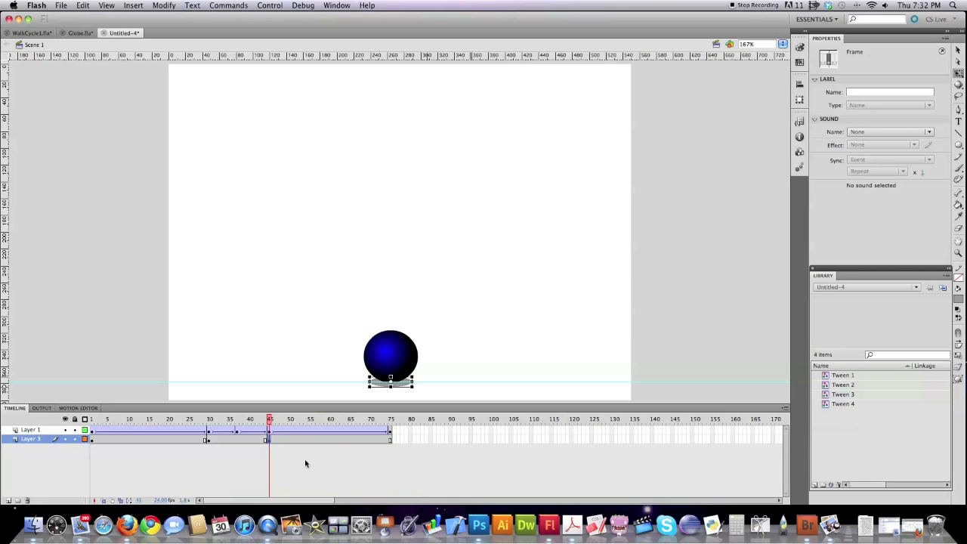
Replace the frame-75 shadow with the wide frame-1 shadow copied and pasted in place.
left_click(390, 440)
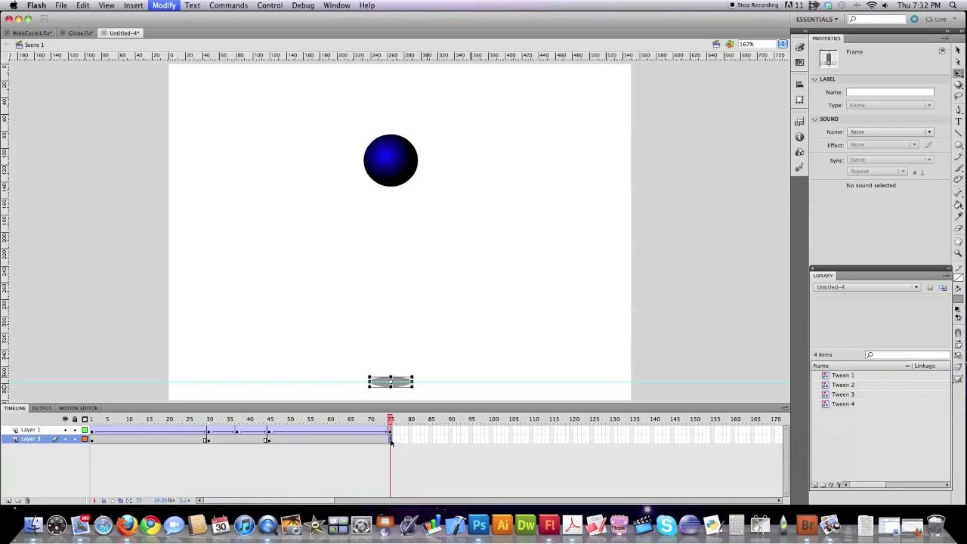
key("shift+comma")
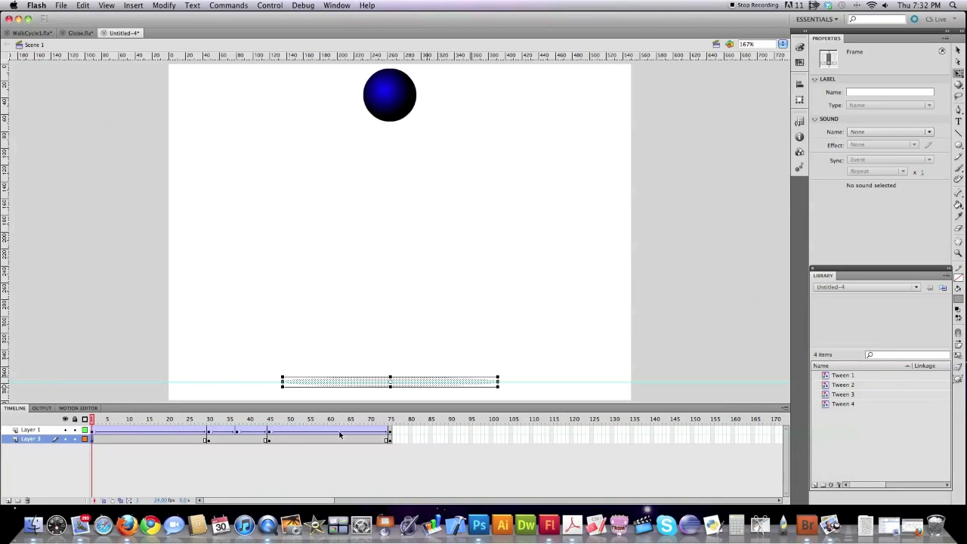
key("super+c")
left_click(389, 442)
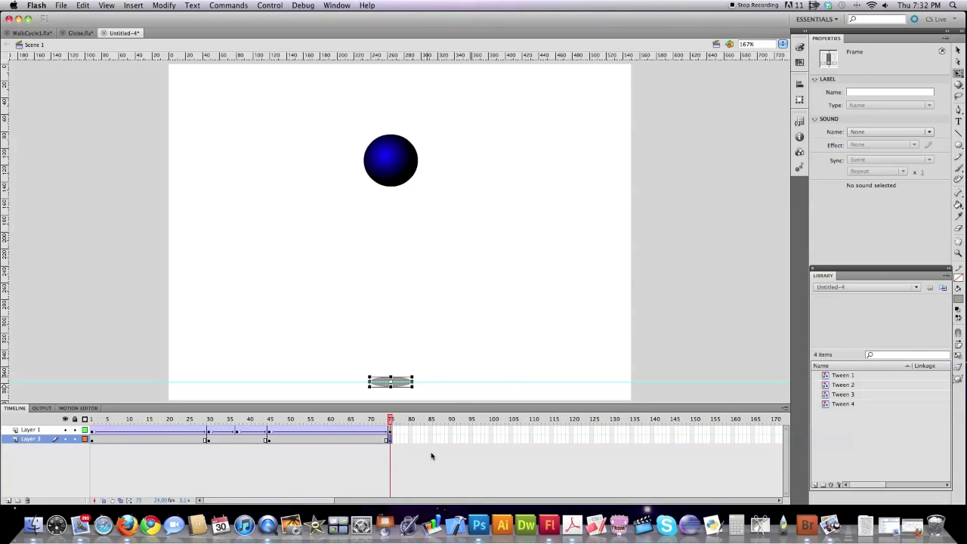
key("Delete")
left_click(88, 6)
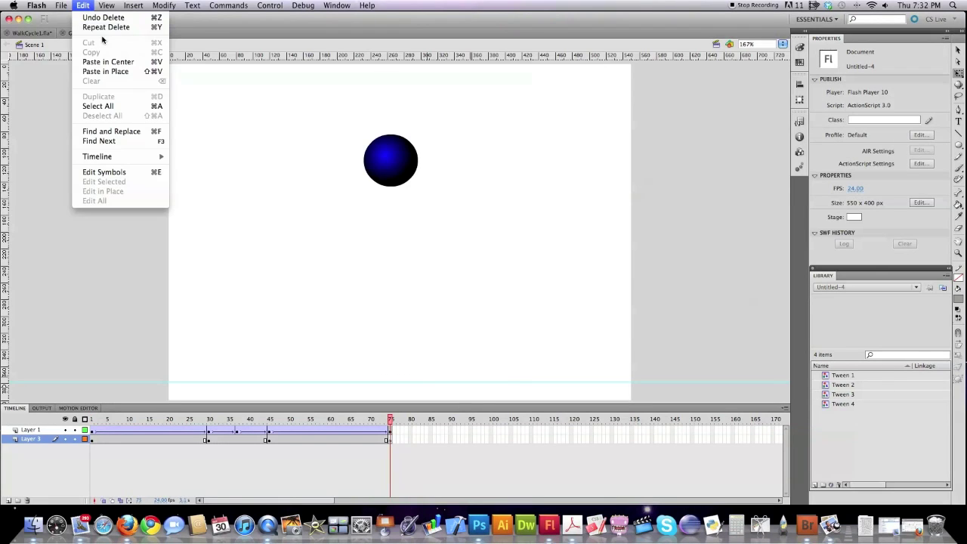
left_click(113, 74)
left_click(161, 443)
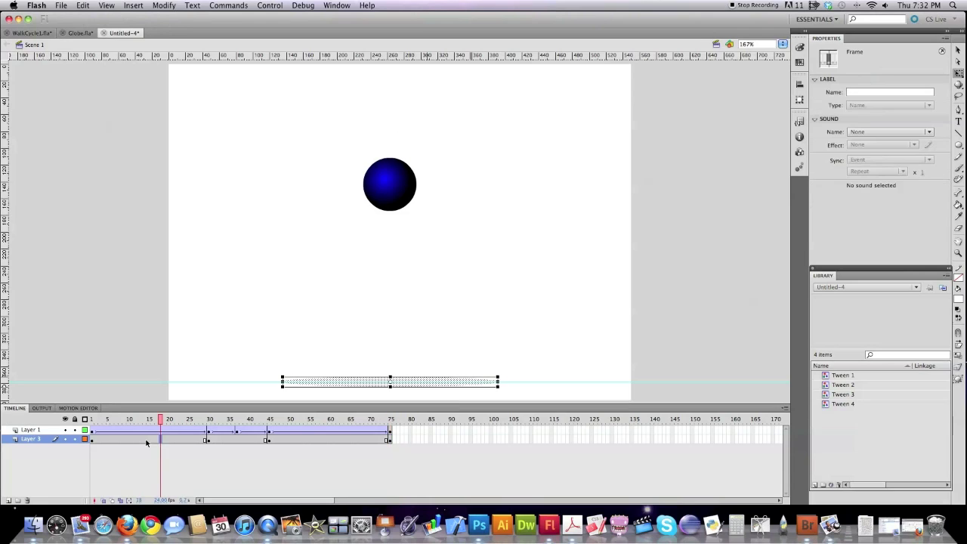
Shape-tween the shadow over frames 1–30 and 45–75, then play the ball-and-shadow bounce.
right_click(145, 443)
left_click(186, 456)
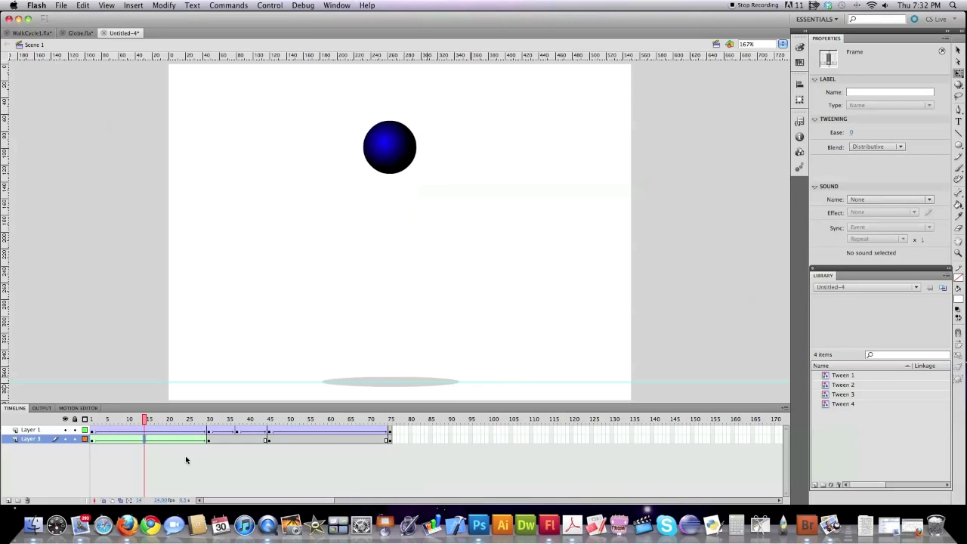
left_click(232, 441)
right_click(232, 441)
left_click(292, 448)
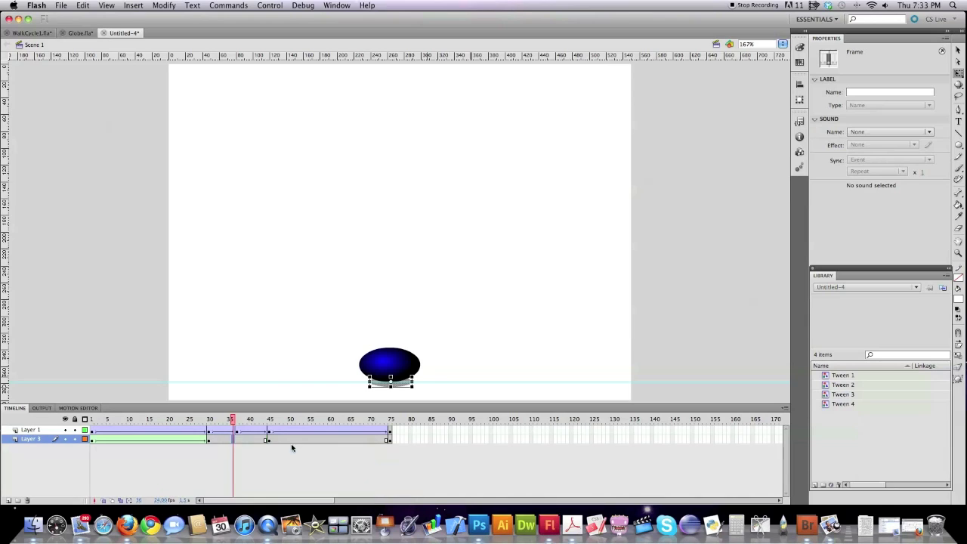
left_click(296, 440)
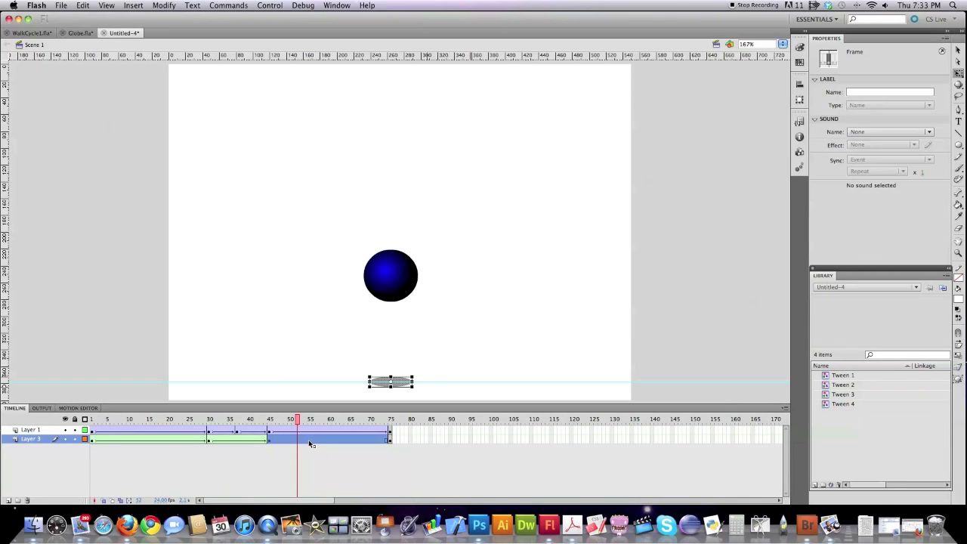
right_click(309, 443)
left_click(338, 455)
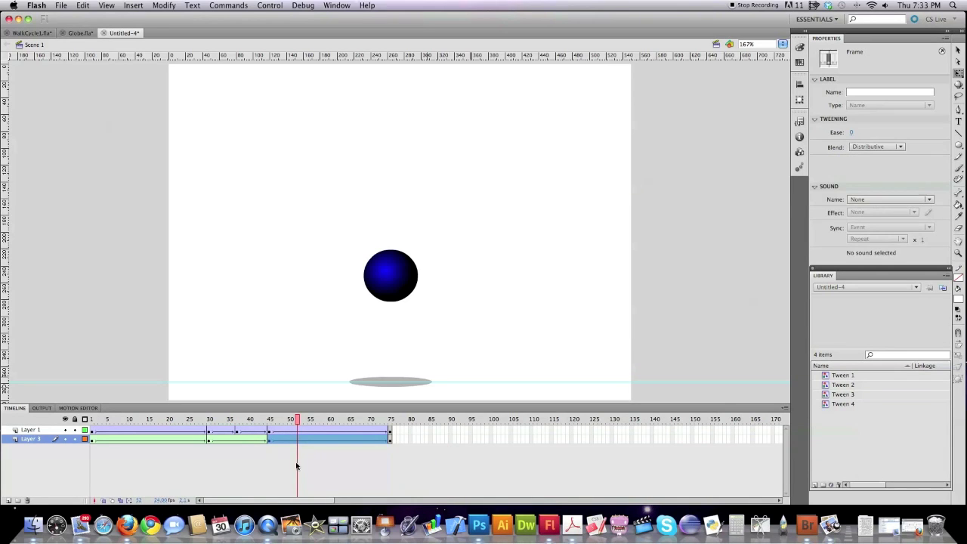
left_click(92, 420)
key("Return")
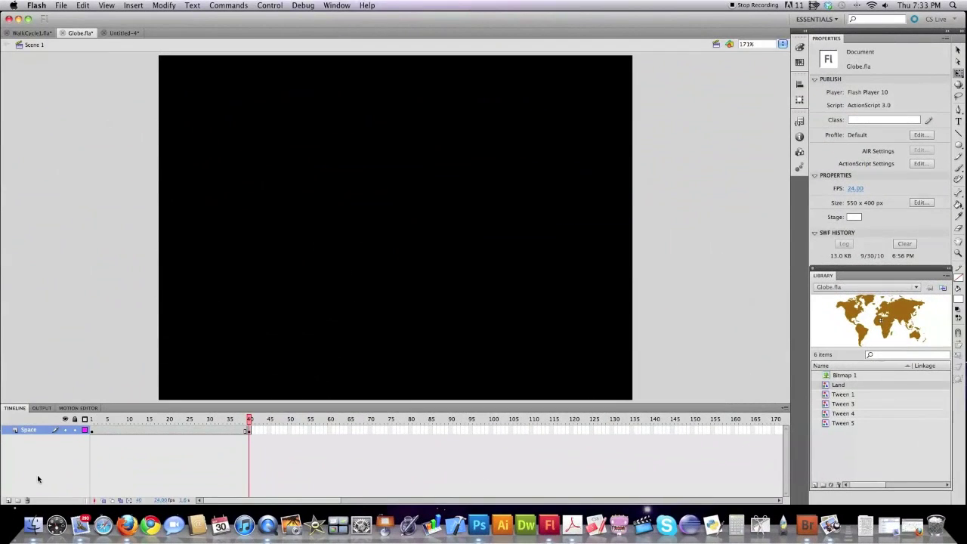
Create three new layers above Space and name them Globe, Land and Mask.
left_click(9, 501)
left_click(9, 500)
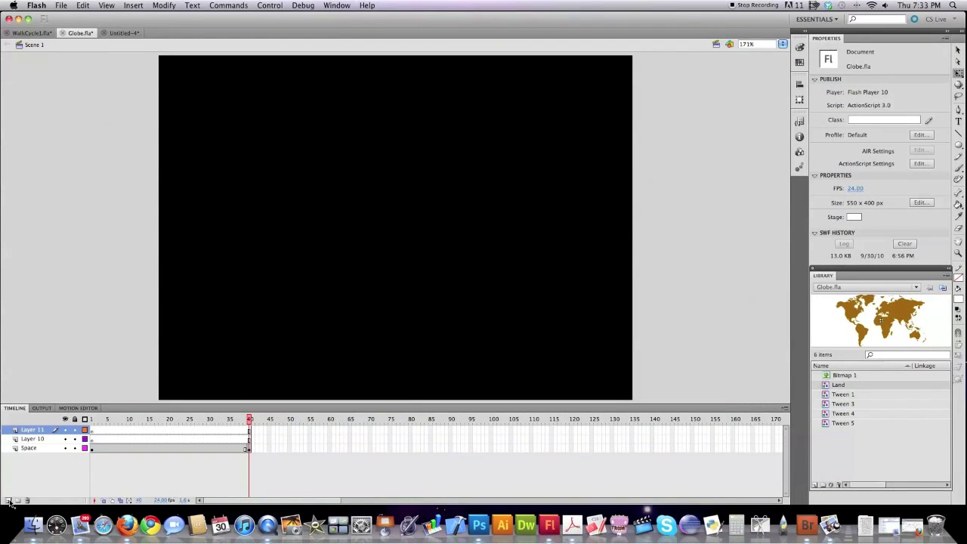
left_click(8, 500)
left_click(42, 448)
double_click(42, 449)
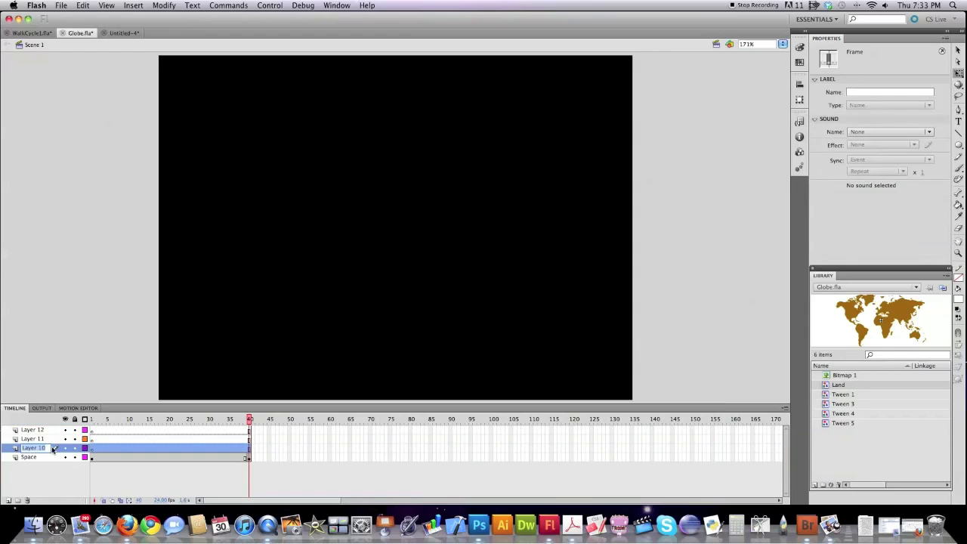
type("Globe")
key("Tab")
type("L")
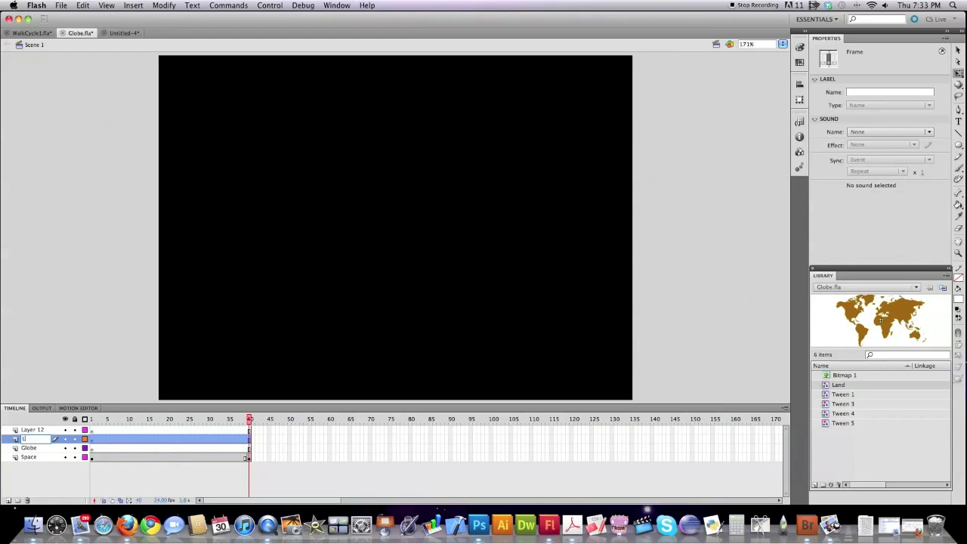
type("and")
key("Tab")
type("Mask")
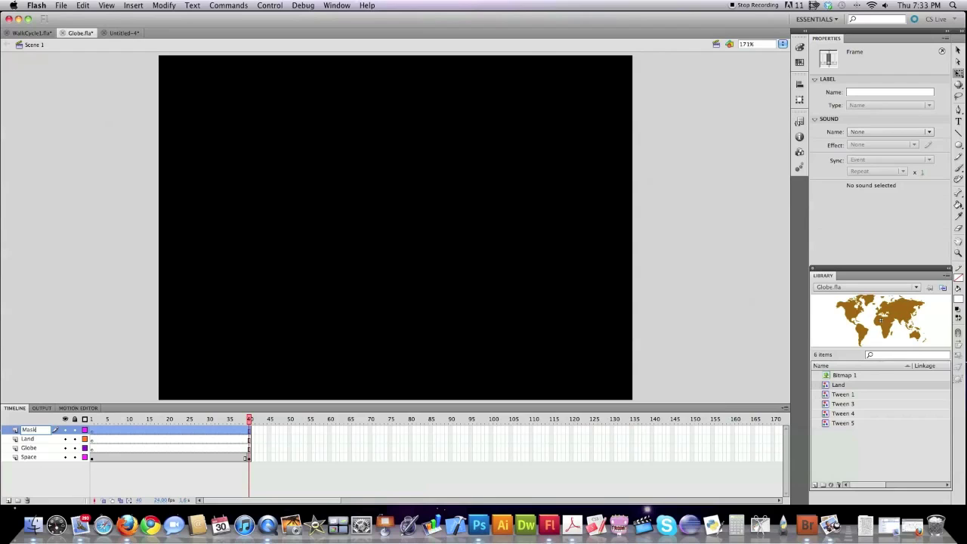
key("Return")
Draw a large circle in the middle of the stage on frame 1 of Globe.
left_click(92, 447)
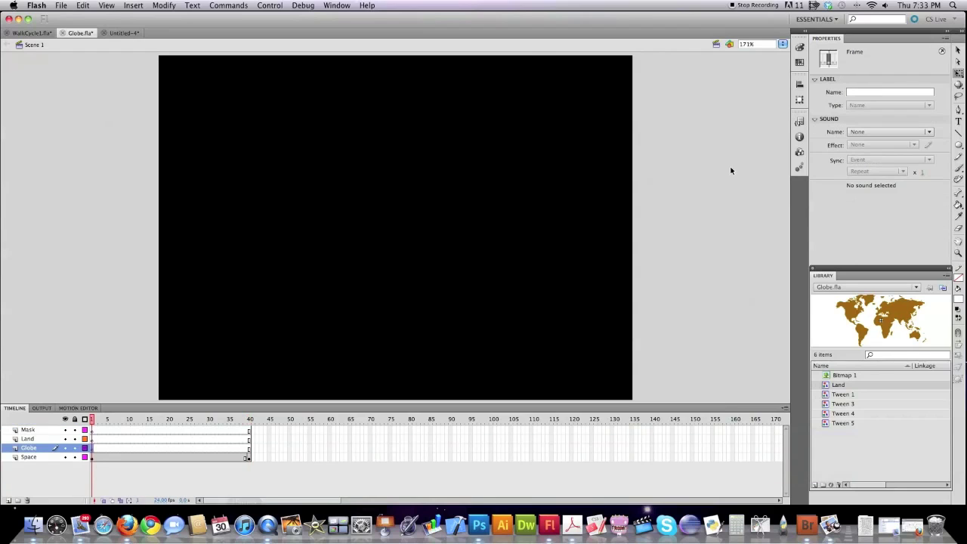
left_click(957, 145)
left_click_drag(398, 210, 495, 281)
Fill the white circle with a dark blue radial gradient.
left_click(914, 92)
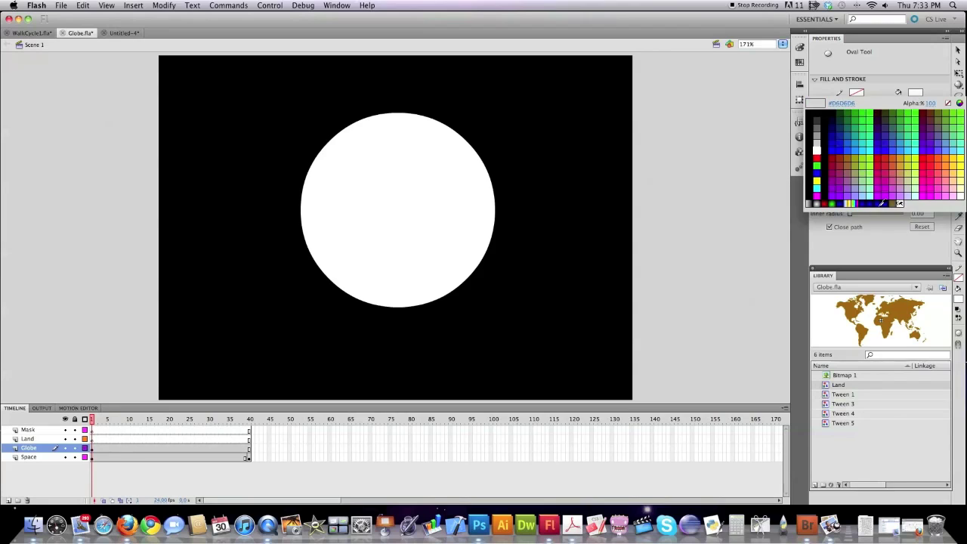
left_click(876, 198)
left_click(957, 205)
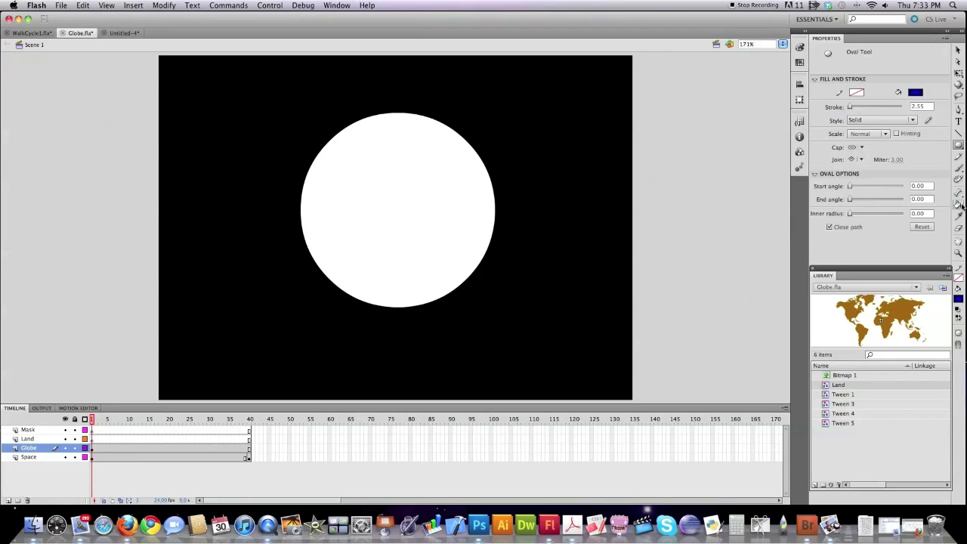
left_click(419, 201)
Centre the gradient on the circle and shrink its spread with Gradient Transform.
key("z")
key("ctrl+a")
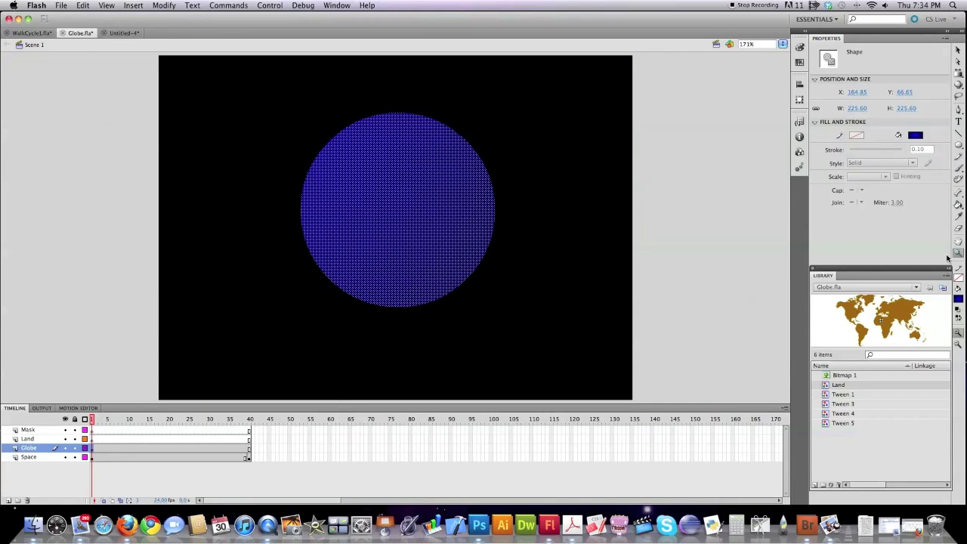
left_click(388, 213, "alt")
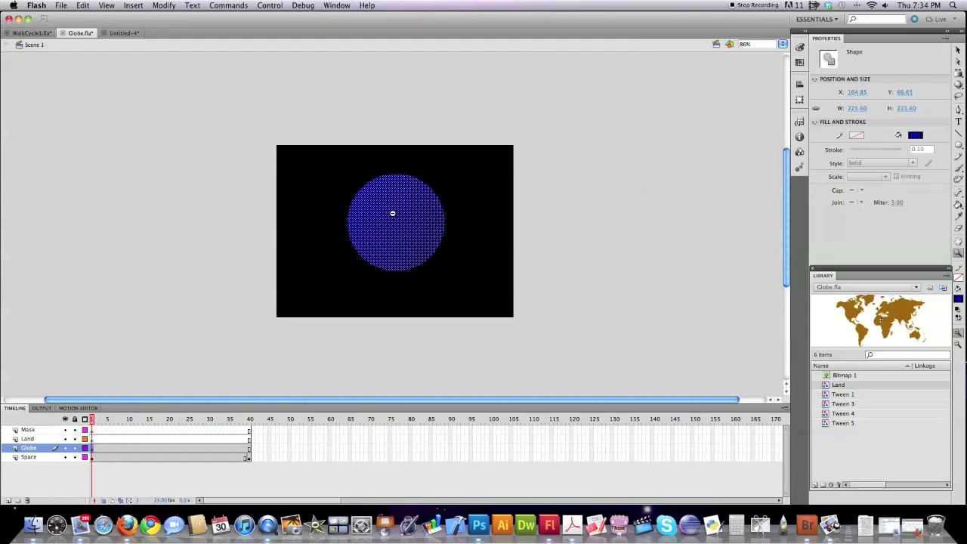
left_click(397, 214, "alt")
left_click(957, 73)
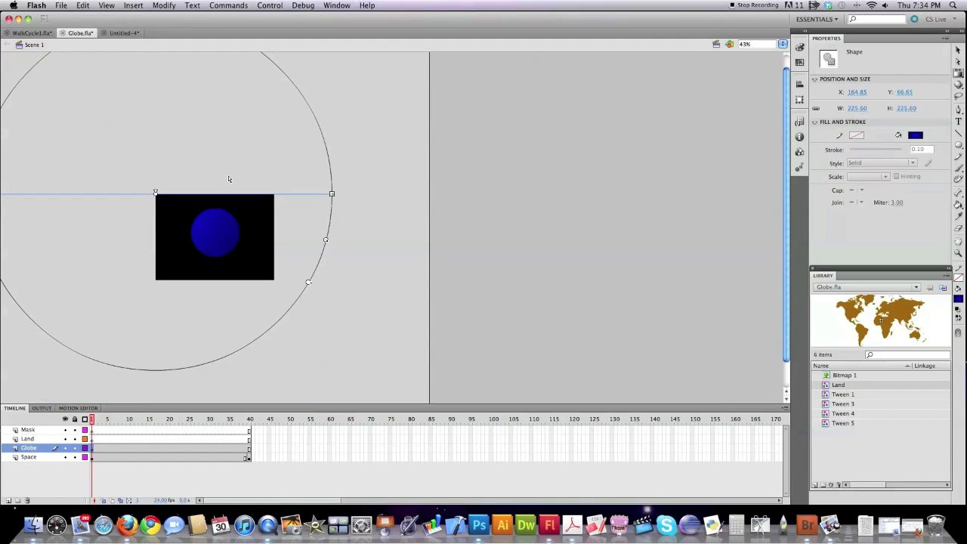
left_click_drag(155, 194, 216, 231)
left_click_drag(369, 320, 211, 229)
Fit the stage in the window and select the Land layer.
left_click(782, 44)
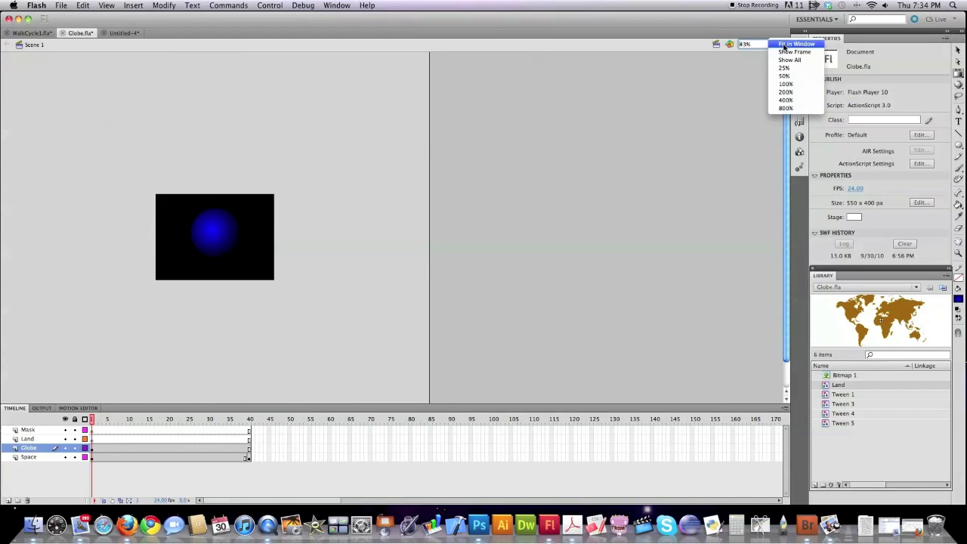
left_click(801, 51)
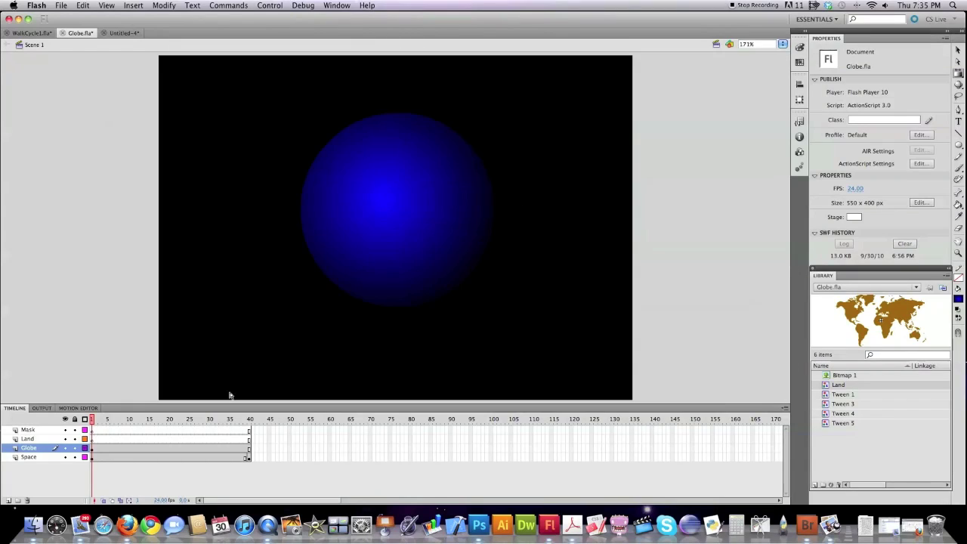
left_click(44, 439)
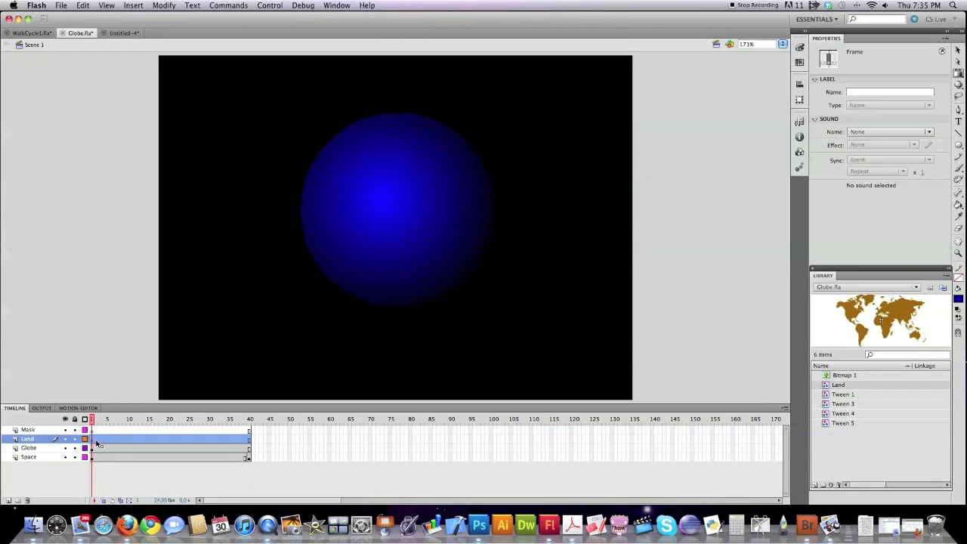
Add a keyframe at Globe frame 40, then open the Tween 1 world map for editing.
left_click(249, 449)
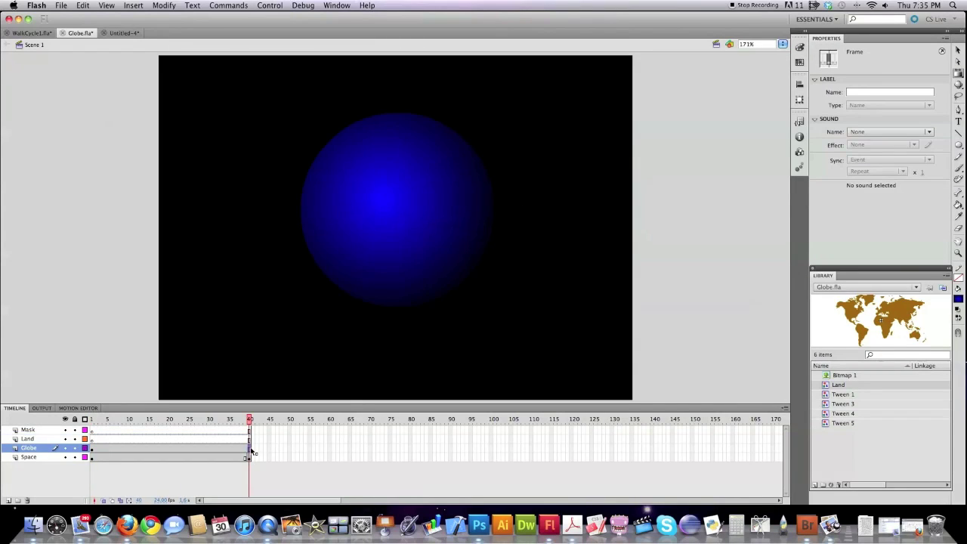
key("F6")
left_click(93, 439)
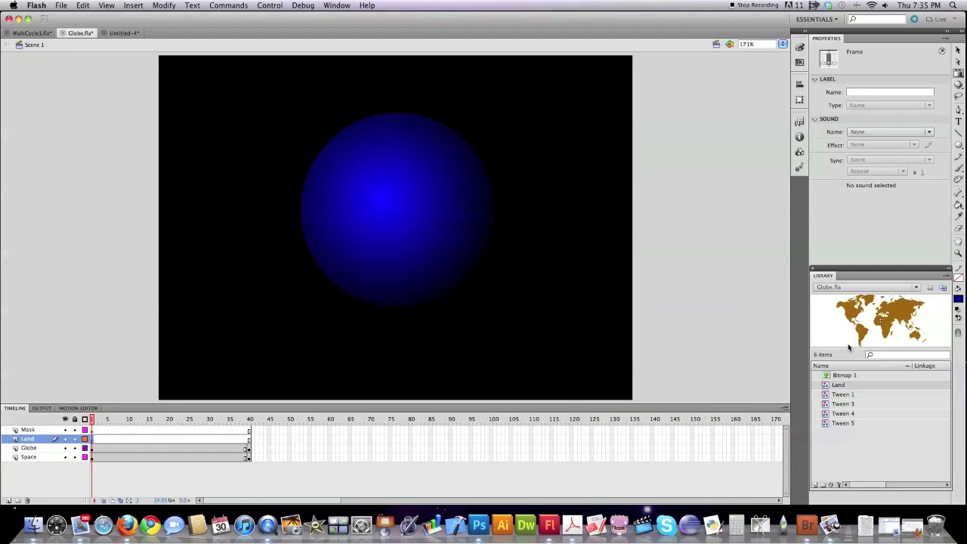
left_click(834, 397)
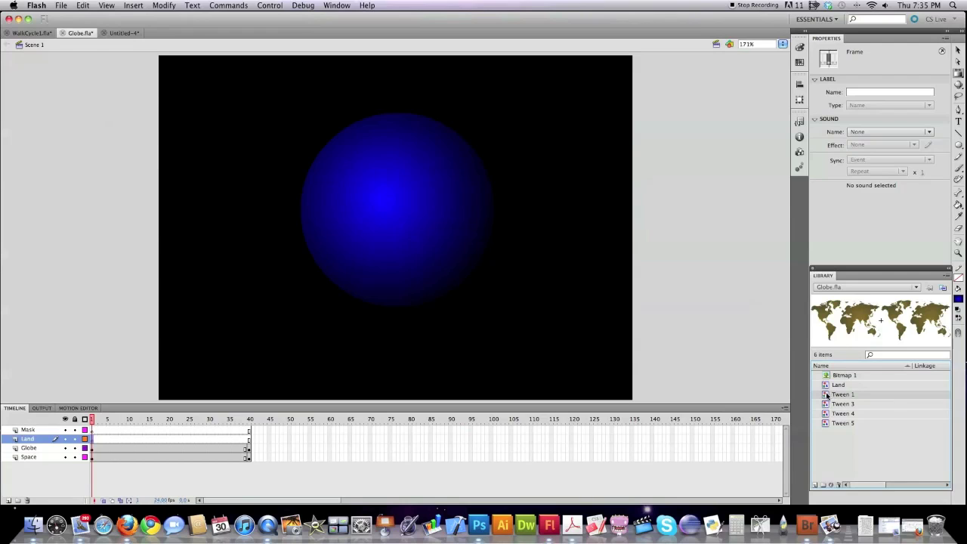
double_click(840, 398)
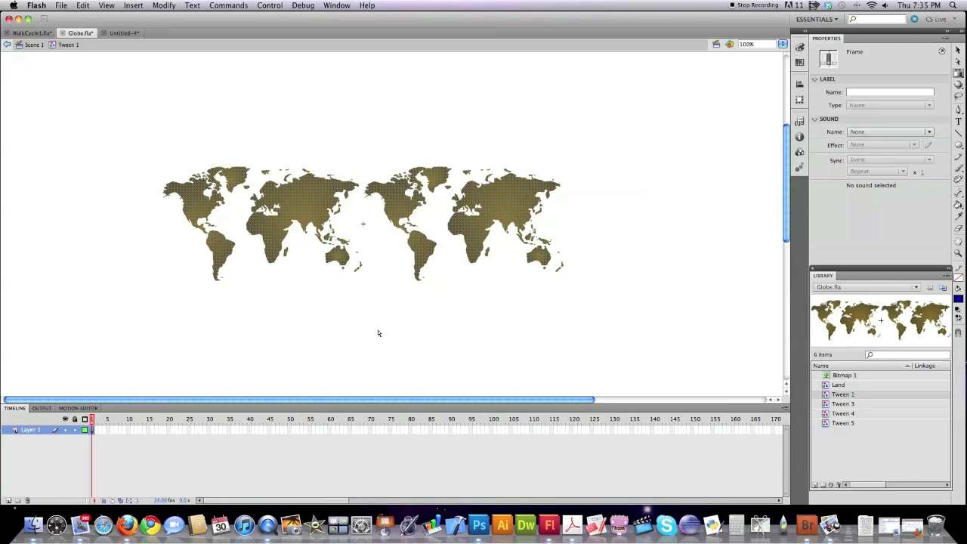
Back in Scene 1, paste the world map on Land frame 1 with the Americas over the globe.
left_click(34, 45)
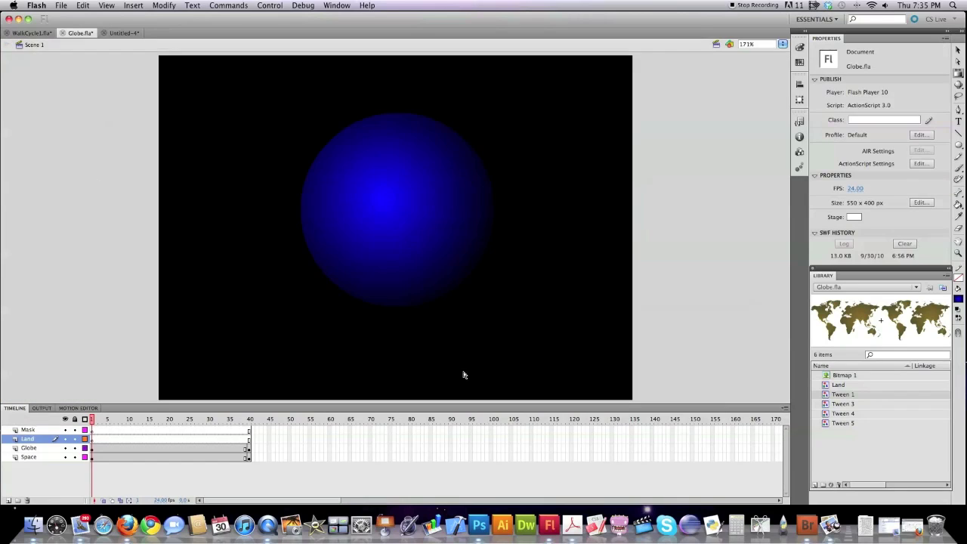
left_click(139, 438)
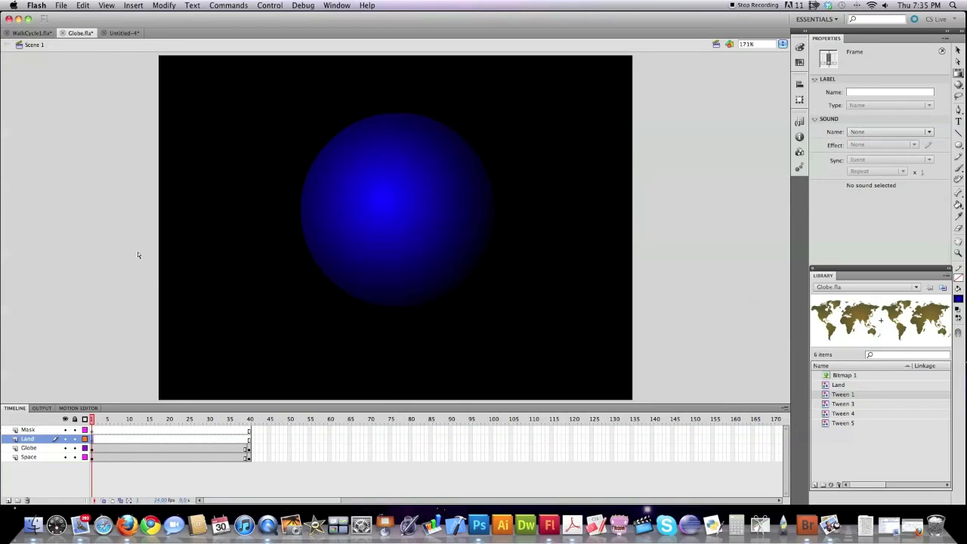
key("super+shift+v")
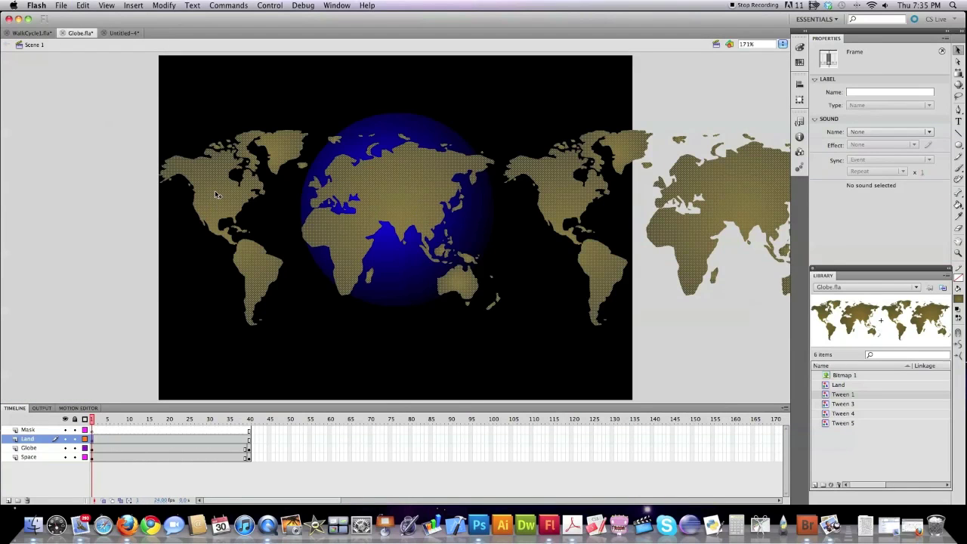
left_click_drag(224, 194, 363, 186)
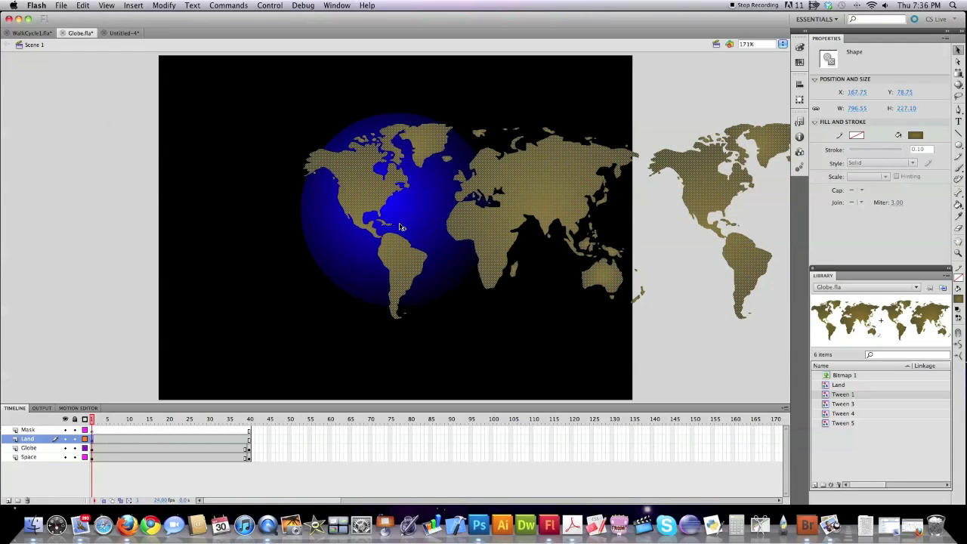
Add a keyframe at Land frame 40 and slide the map left so Asia covers the globe.
left_click(249, 441)
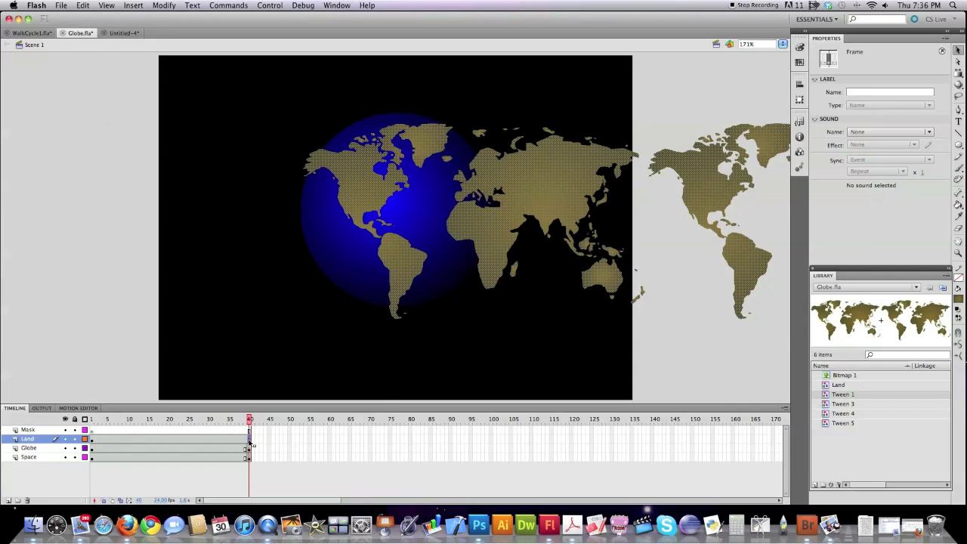
right_click(253, 442)
left_click(285, 390)
left_click_drag(633, 161, 190, 165)
left_click(35, 449)
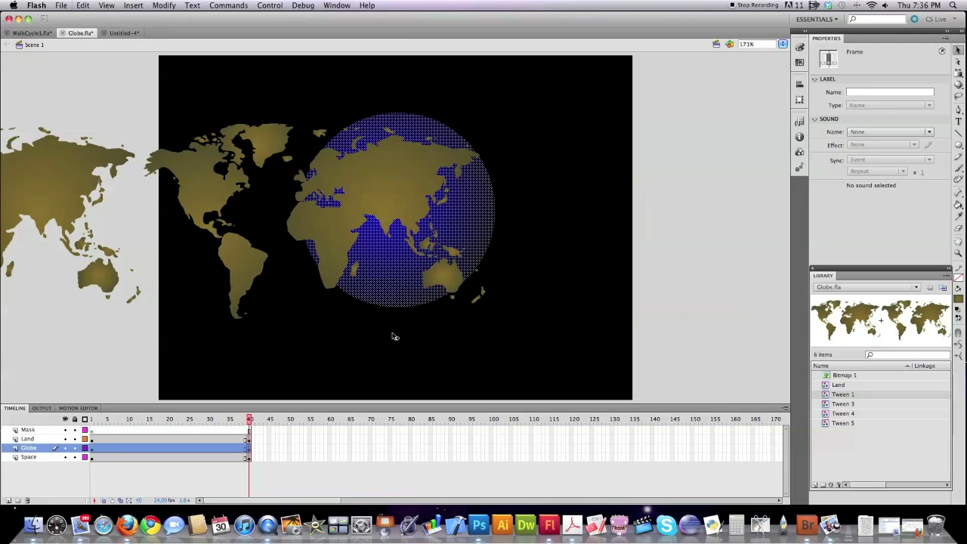
Paste the globe circle in place on frame 1 of the Mask layer.
left_click(28, 429)
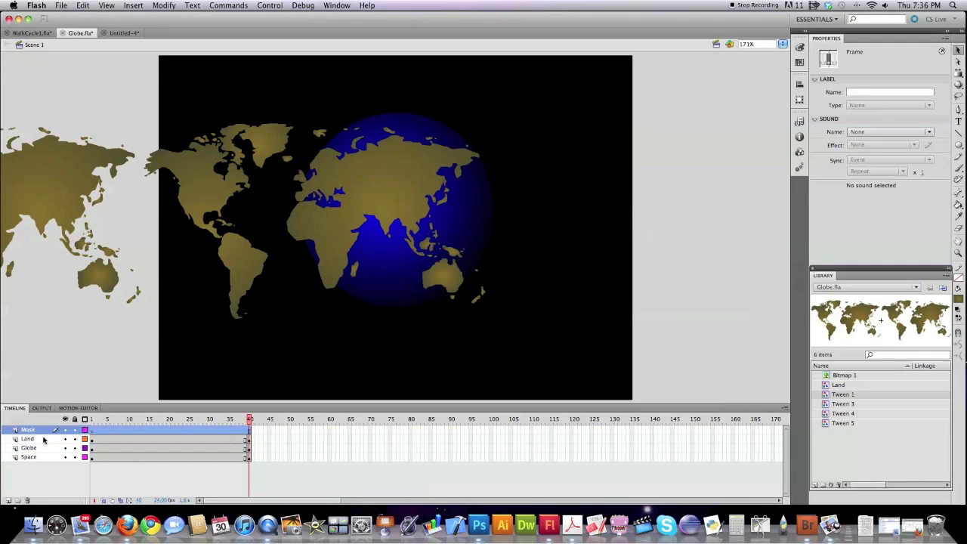
left_click(93, 430)
left_click(83, 5)
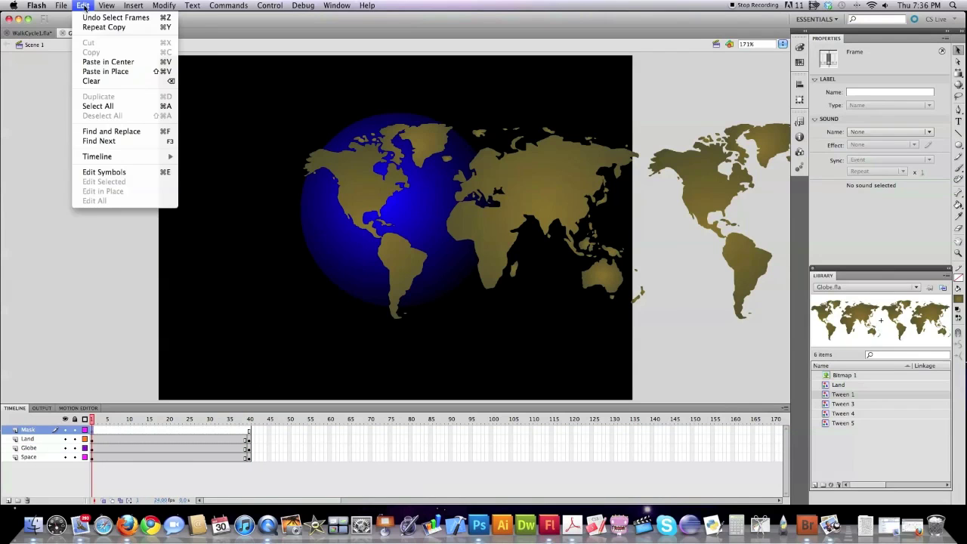
left_click(111, 71)
left_click(250, 448)
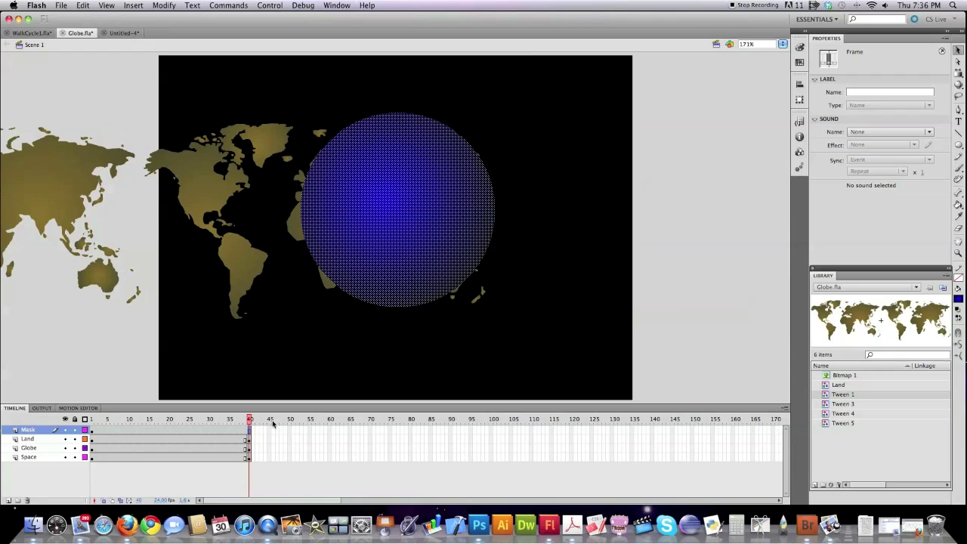
Turn the Mask layer into a mask over the land map.
left_click(30, 433)
right_click(30, 432)
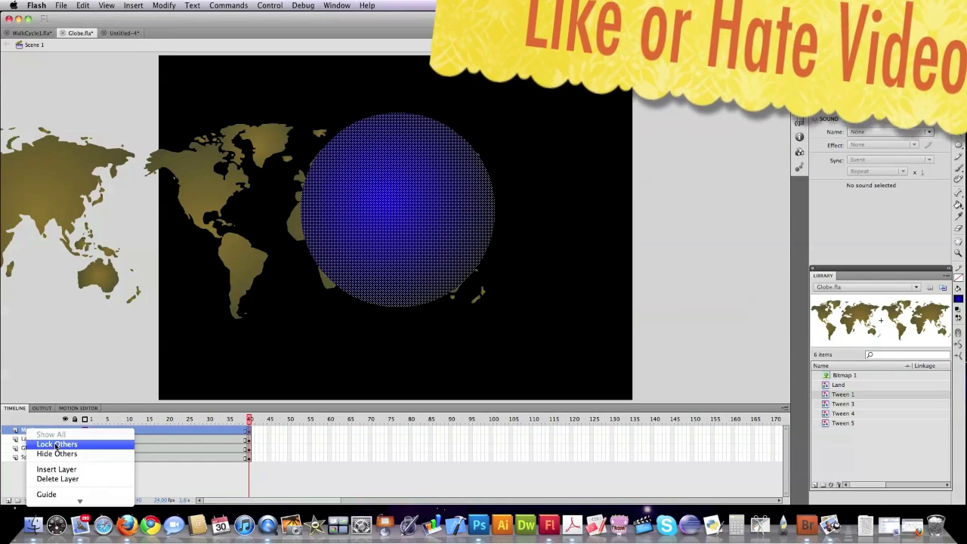
left_click(65, 402)
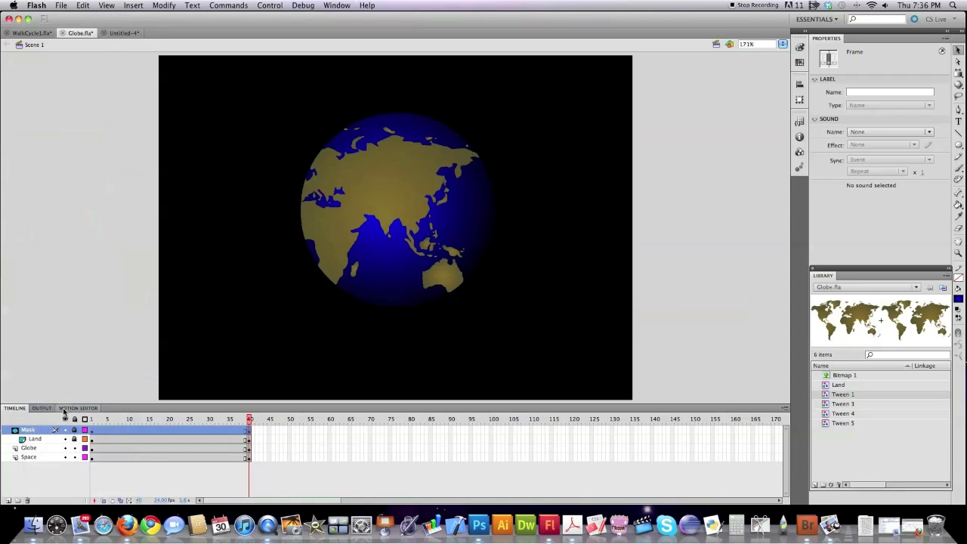
Create a classic tween on the Land layer and play the spinning globe.
left_click(157, 440)
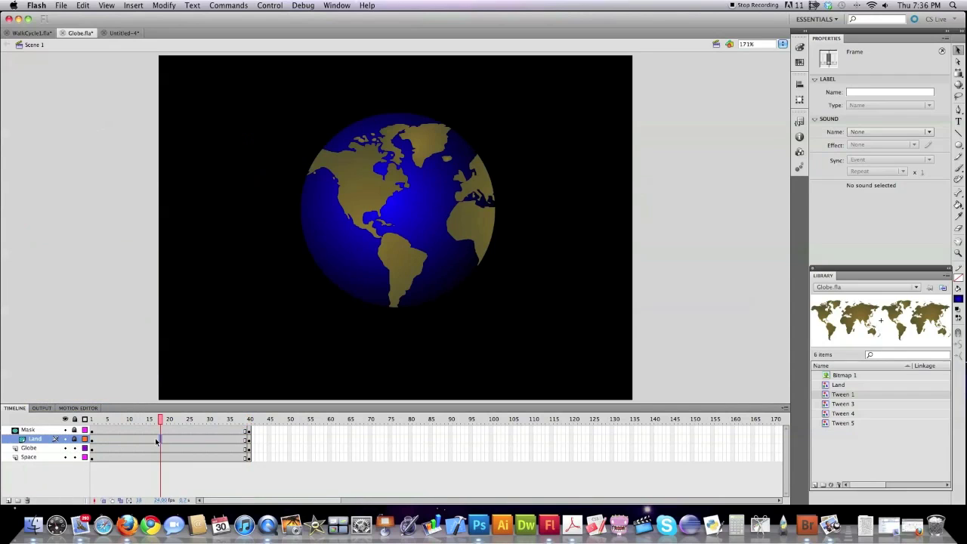
right_click(157, 442)
left_click(192, 464)
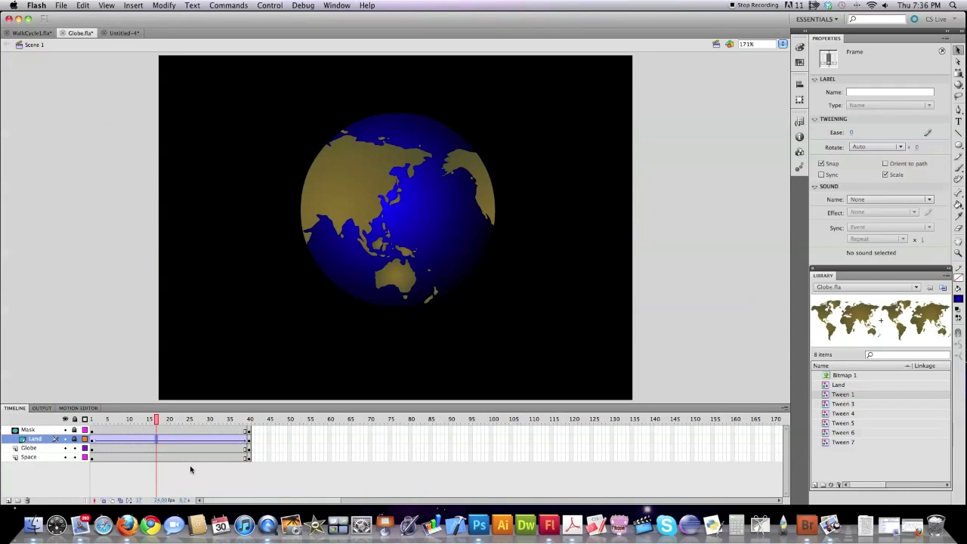
key("Return")
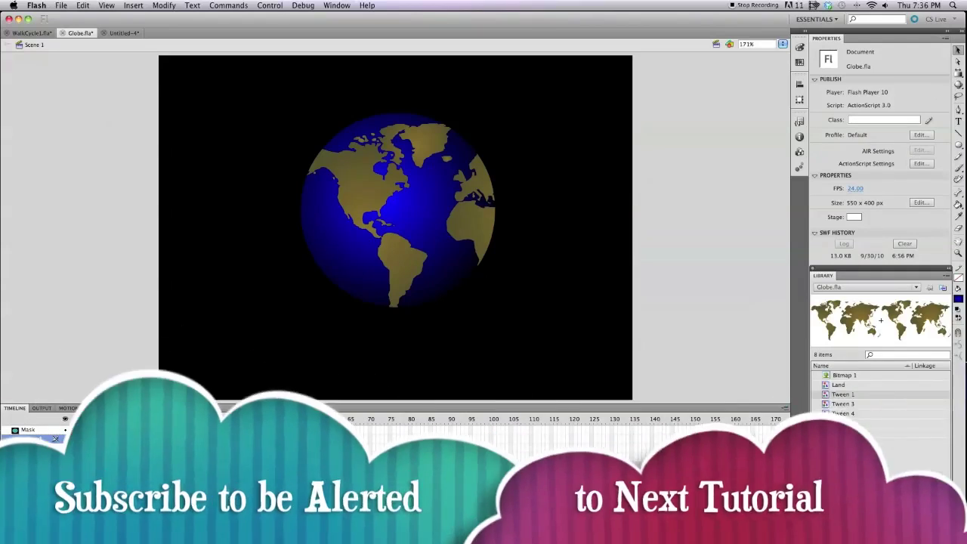